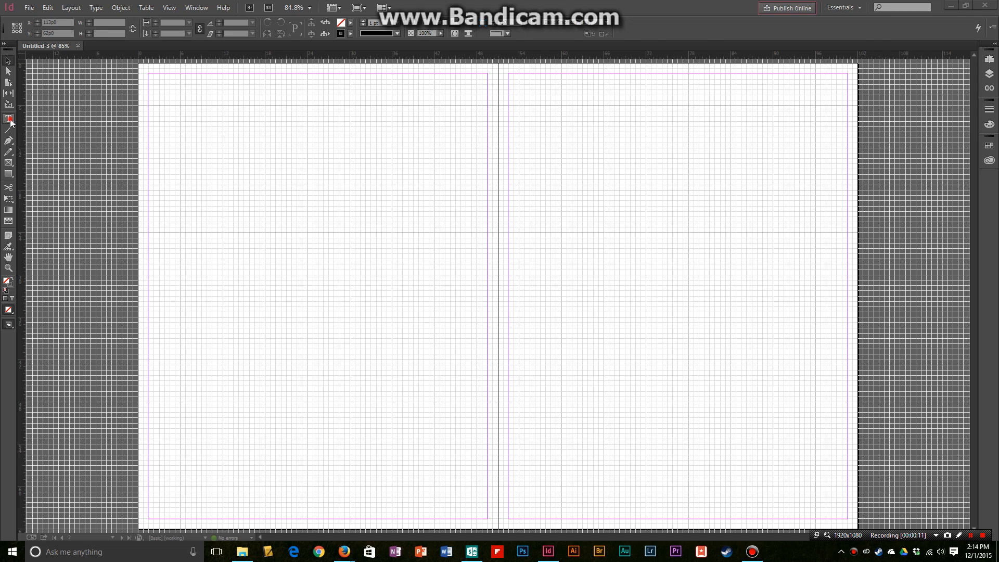
- Create a text frame across the top of the first page and enter "sdfsdfdfsdafds" at 60 pt
{"action": "left_click", "coordinate": [9, 119]}
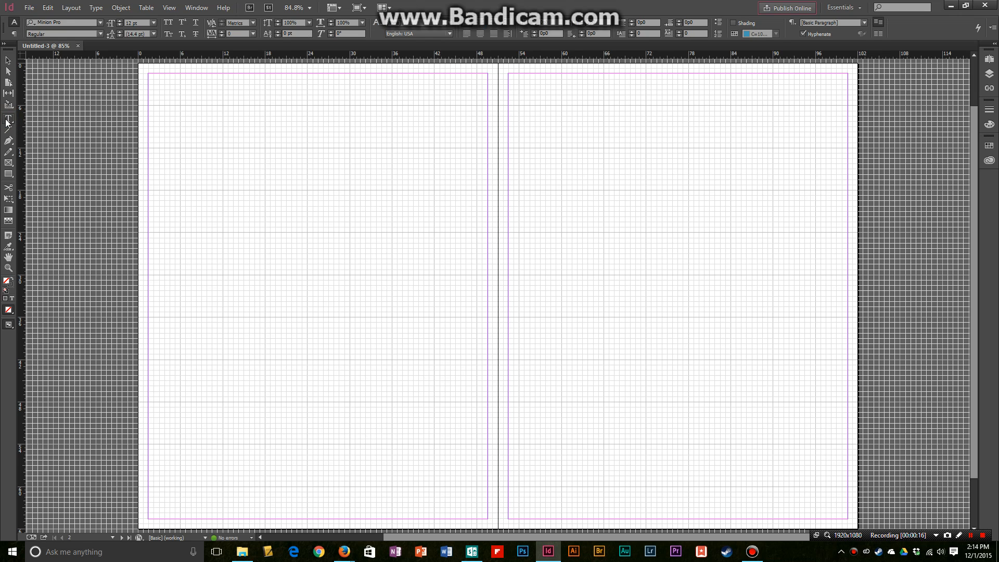
{"action": "left_click_drag", "start_coordinate": [154, 77], "coordinate": [487, 148]}
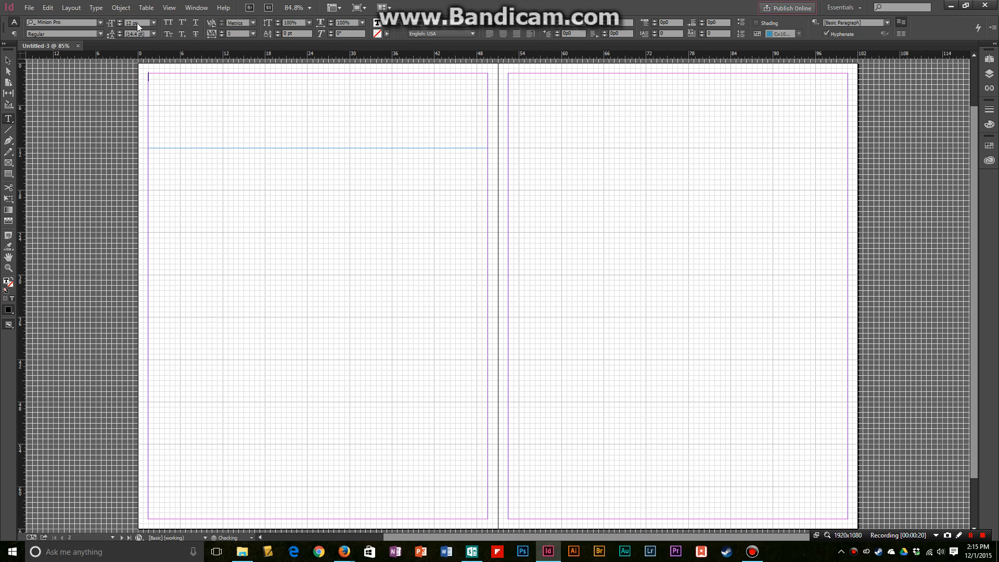
{"action": "left_click", "coordinate": [153, 23]}
{"action": "left_click", "coordinate": [149, 161]}
{"action": "type", "text": "sdfsdfdfsdafds"}
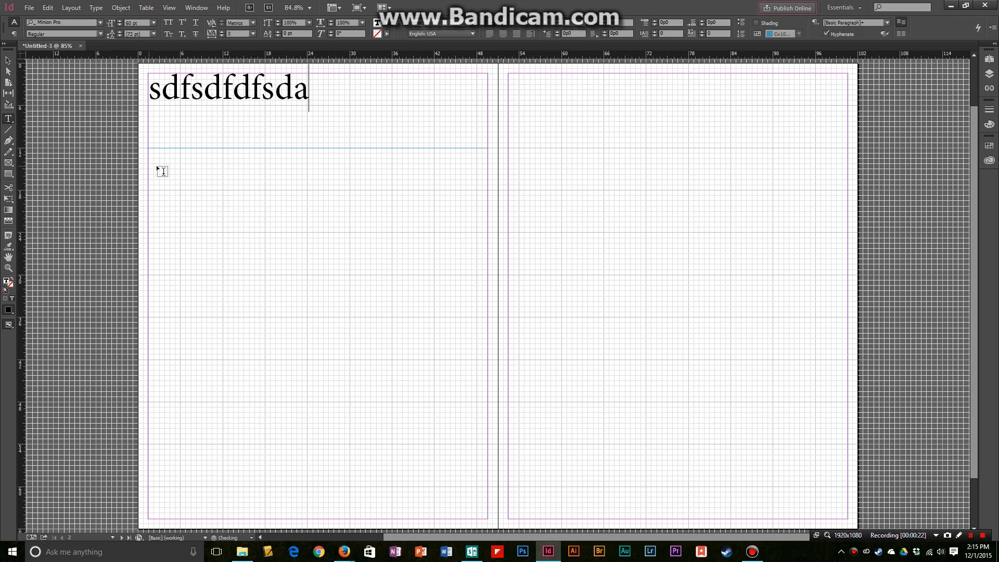
- Set all of the heading text to 63 pt and change it to a sans-serif font
{"action": "key", "text": "ctrl+a"}
{"action": "left_click", "coordinate": [119, 22]}
{"action": "left_click", "coordinate": [120, 21]}
{"action": "left_click", "coordinate": [119, 22]}
{"action": "left_click", "coordinate": [68, 24]}
{"action": "scroll", "coordinate": [68, 24], "scroll_direction": "up", "scroll_amount": 3}
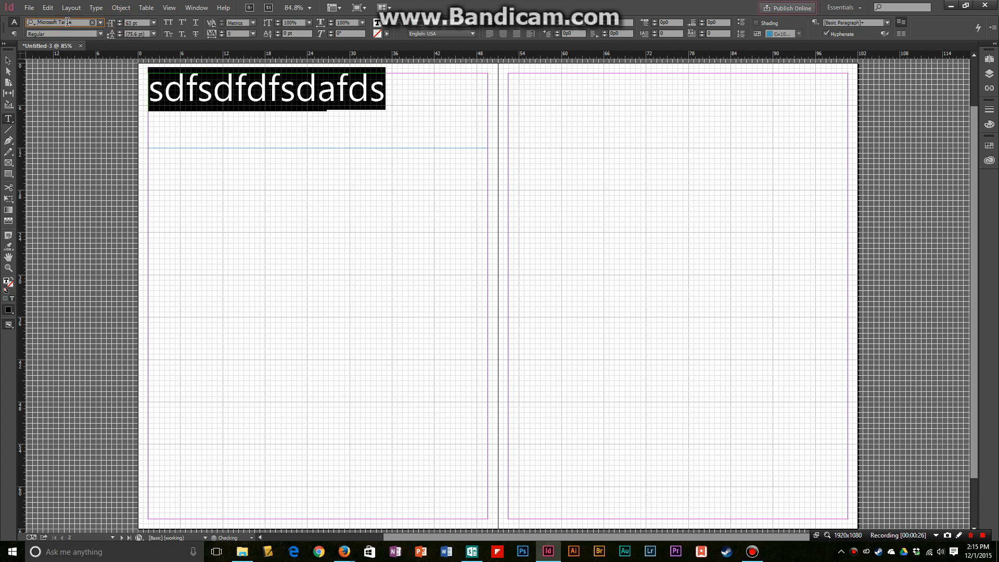
- Draw a rectangular picture frame about 34p7 wide and 30p1 high directly below the heading text
{"action": "left_click", "coordinate": [9, 61]}
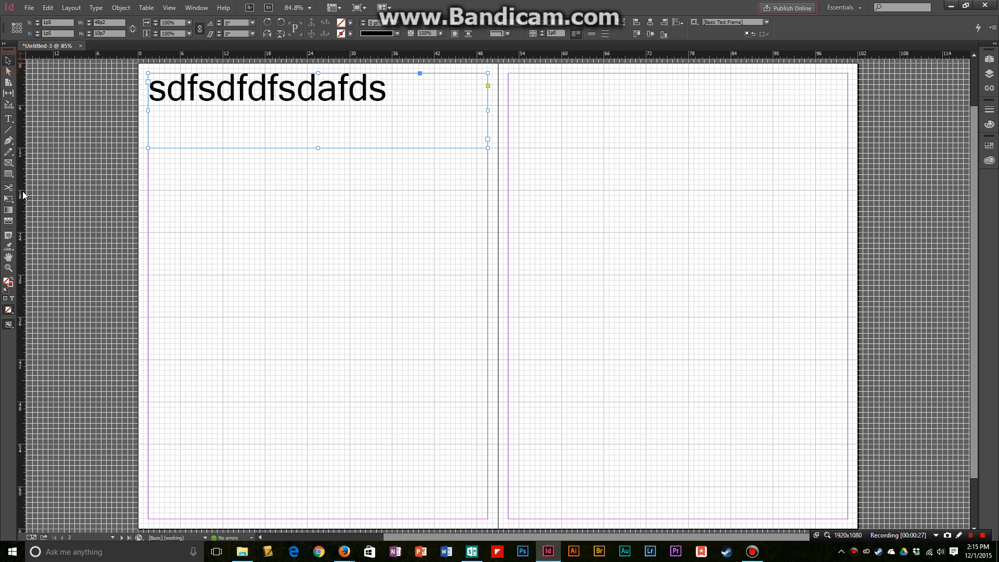
{"action": "left_click", "coordinate": [8, 164]}
{"action": "left_click_drag", "start_coordinate": [148, 106], "coordinate": [391, 317]}
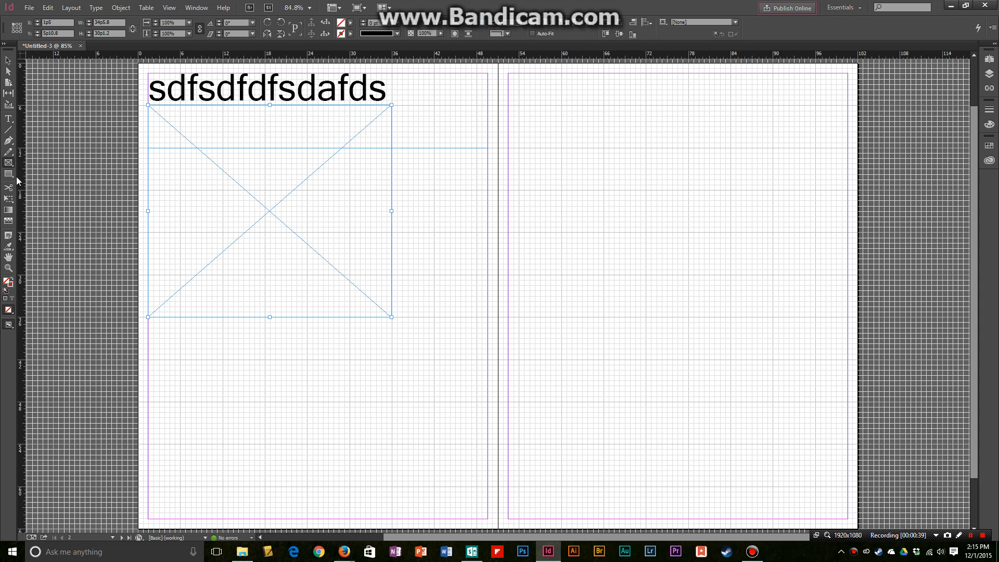
- Draw a rectangle about 12p11 by 30p1 between the picture frame and the page's inner margin
{"action": "left_click", "coordinate": [9, 174]}
{"action": "right_click", "coordinate": [8, 174]}
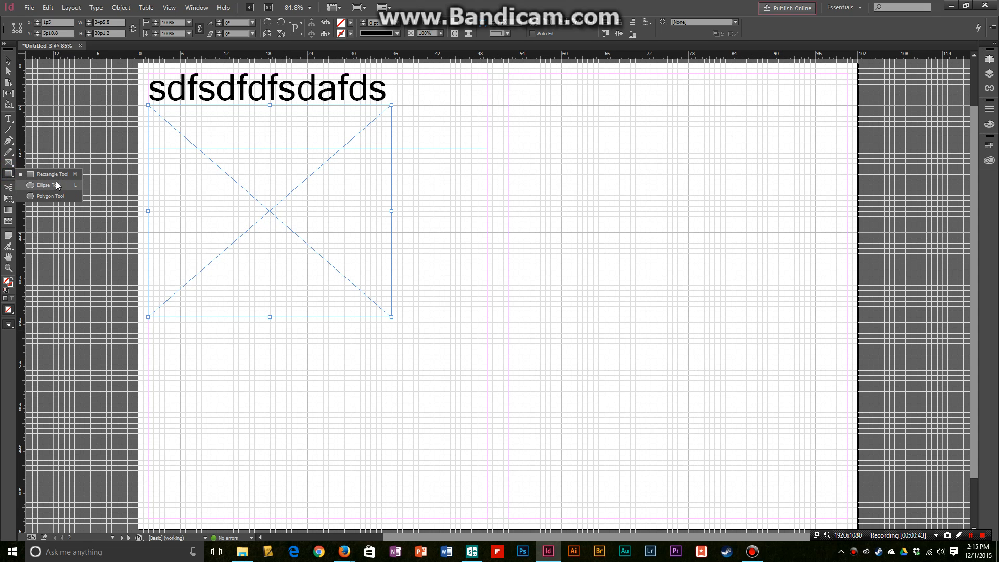
{"action": "left_click", "coordinate": [8, 175]}
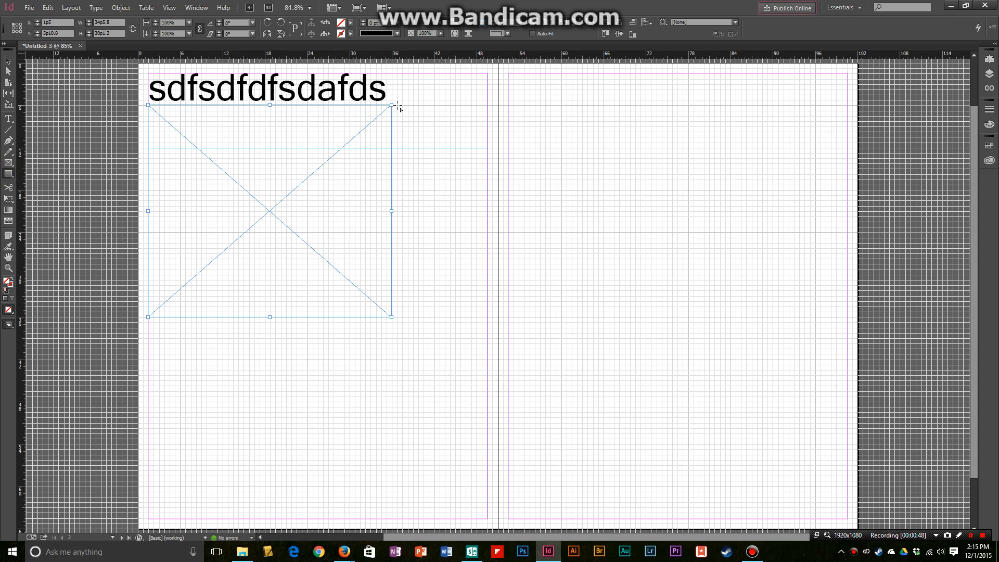
{"action": "left_click_drag", "start_coordinate": [397, 105], "coordinate": [489, 317]}
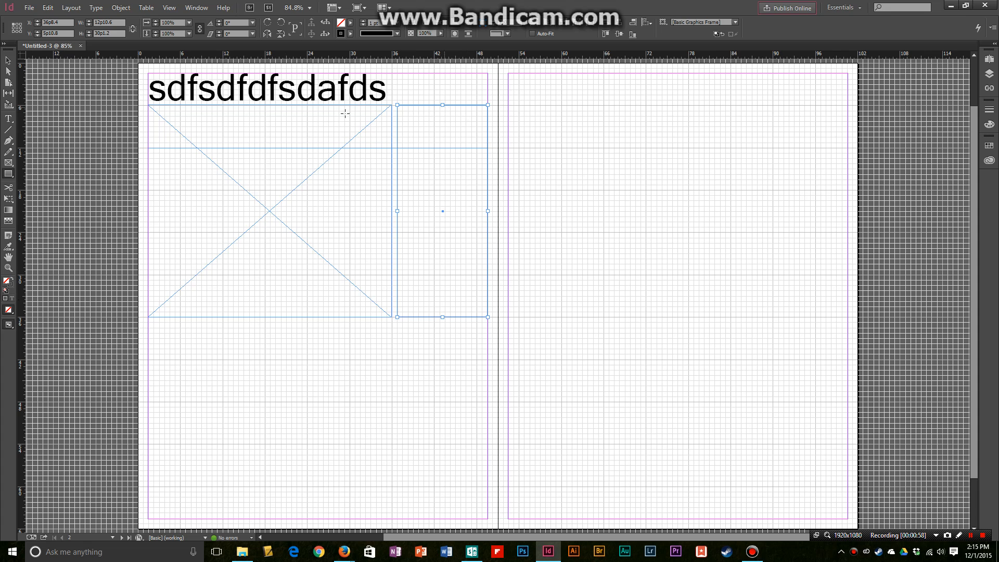
- Fill the new rectangle with red, RGB 189, 0, 0 (#bd0000)
{"action": "left_click", "coordinate": [7, 283]}
{"action": "left_click", "coordinate": [7, 283]}
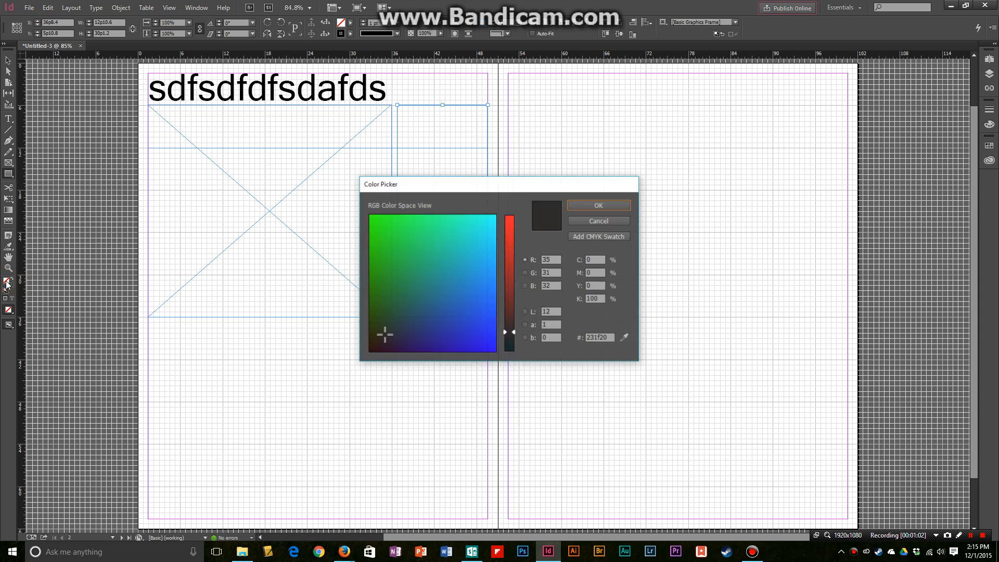
{"action": "left_click", "coordinate": [510, 250]}
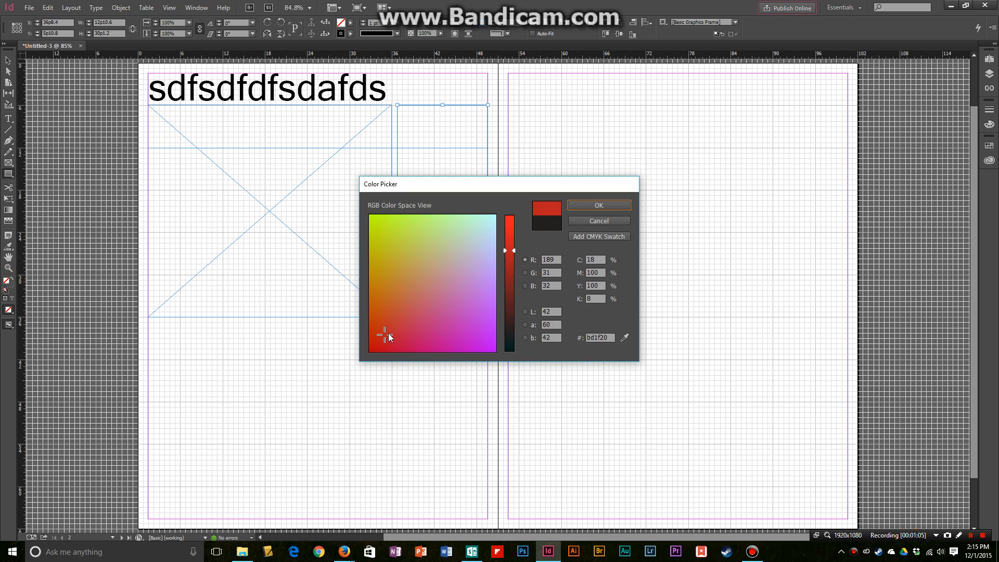
{"action": "left_click_drag", "start_coordinate": [391, 335], "coordinate": [366, 355]}
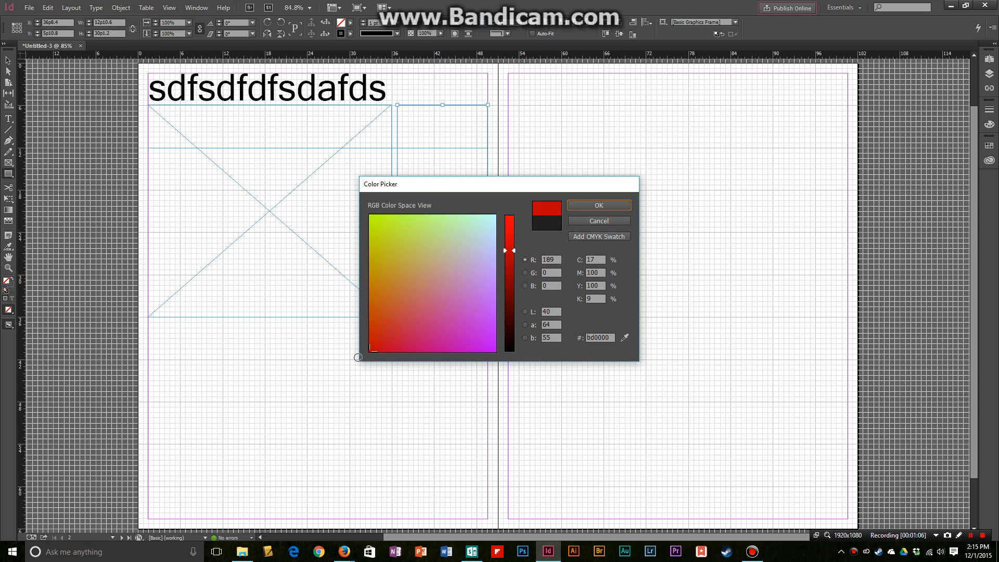
{"action": "left_click", "coordinate": [598, 205]}
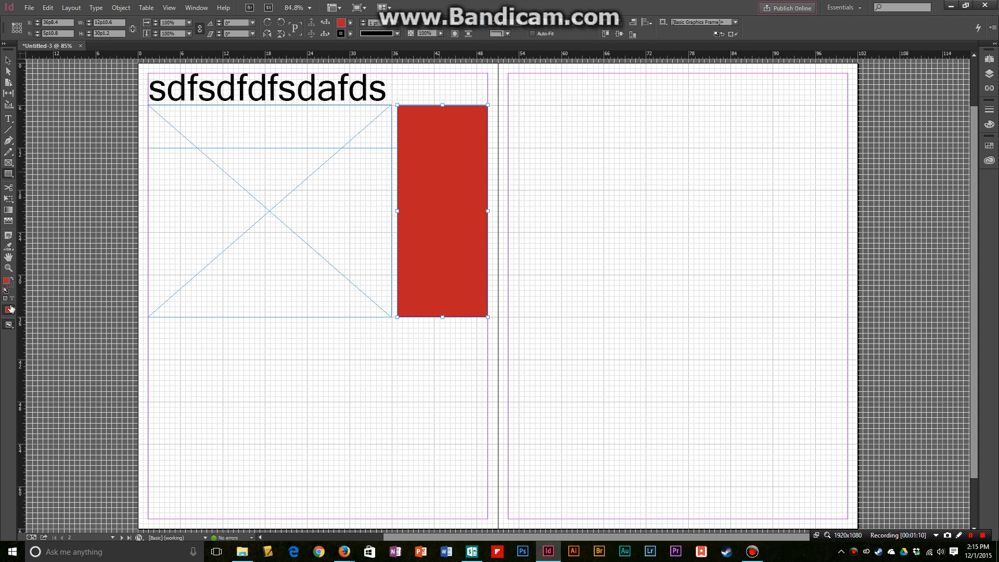
{"action": "left_click", "coordinate": [11, 285]}
{"action": "double_click", "coordinate": [11, 285]}
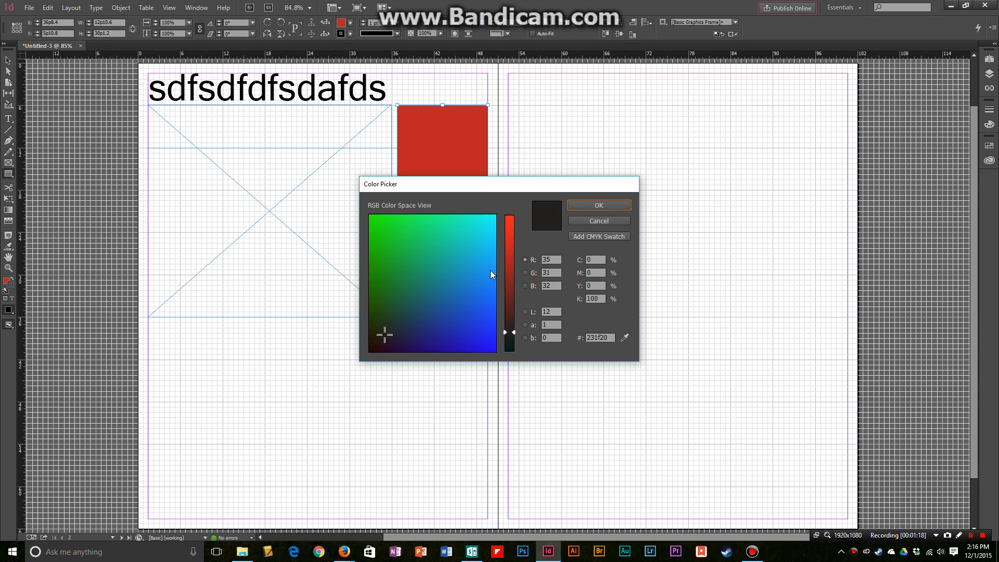
{"action": "left_click", "coordinate": [576, 221]}
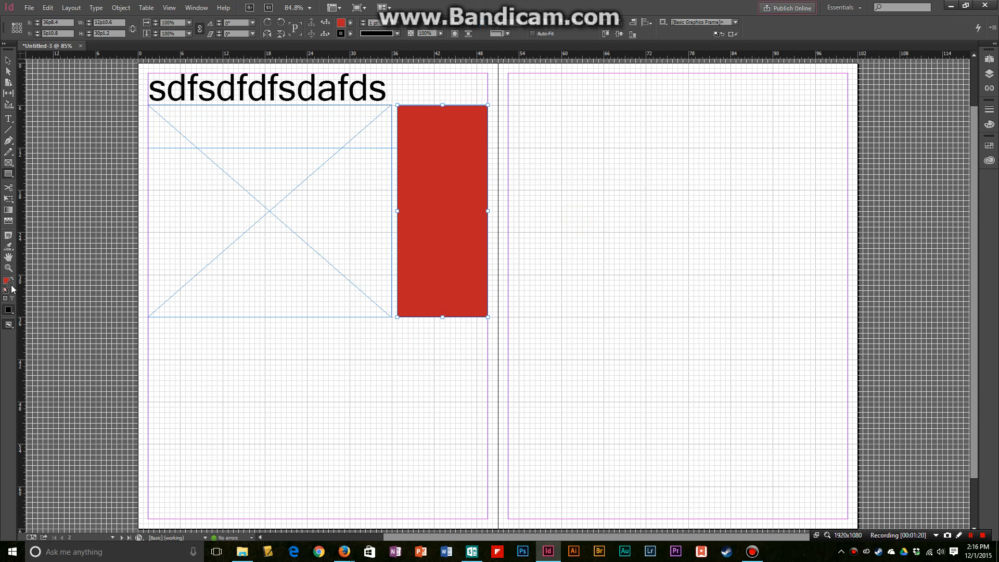
{"action": "right_click", "coordinate": [12, 286]}
{"action": "left_click", "coordinate": [13, 291]}
{"action": "double_click", "coordinate": [11, 284]}
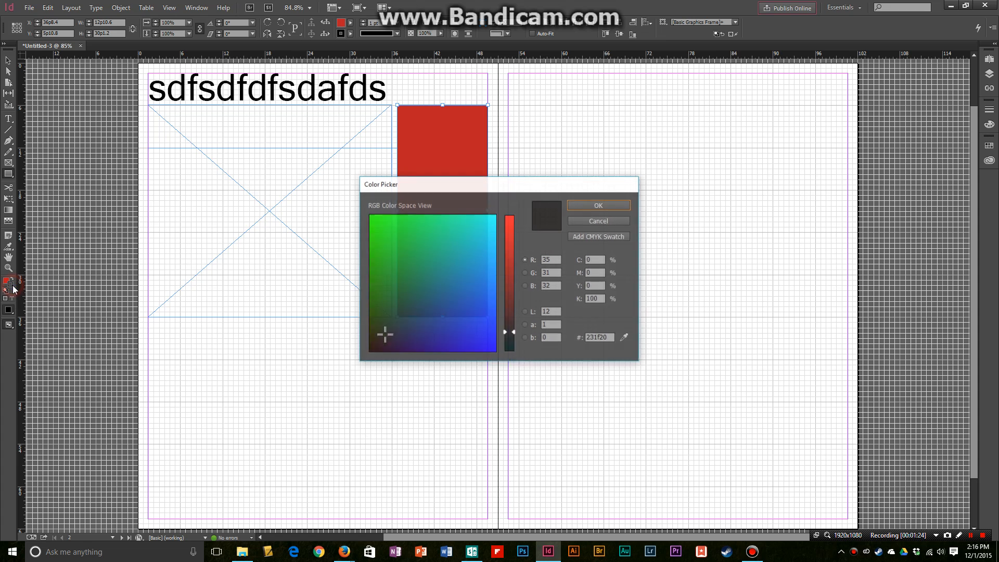
{"action": "left_click", "coordinate": [592, 221]}
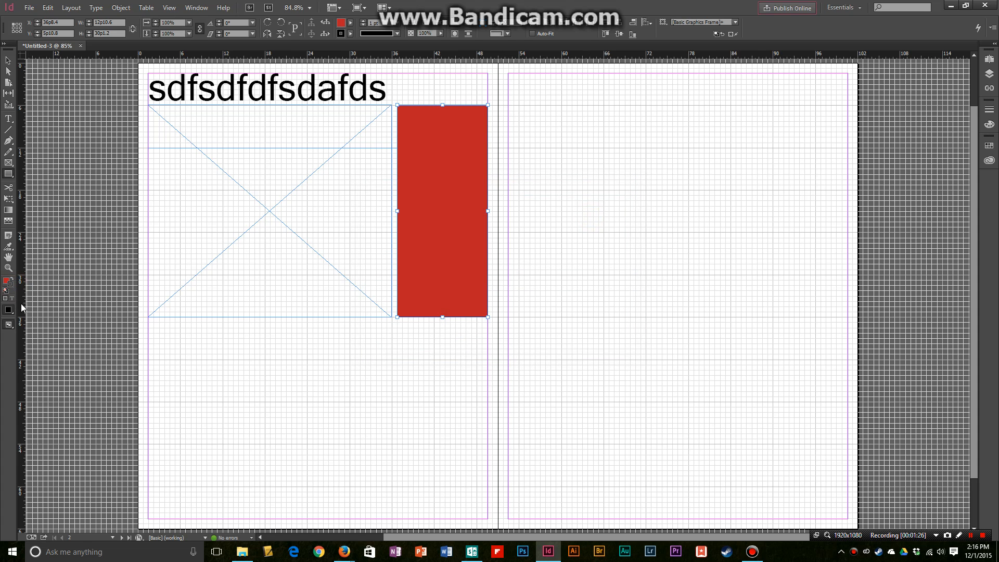
- Remove the stroke from the red rectangle and make its fill the active colour attribute again
{"action": "left_click", "coordinate": [11, 285]}
{"action": "left_click", "coordinate": [8, 310]}
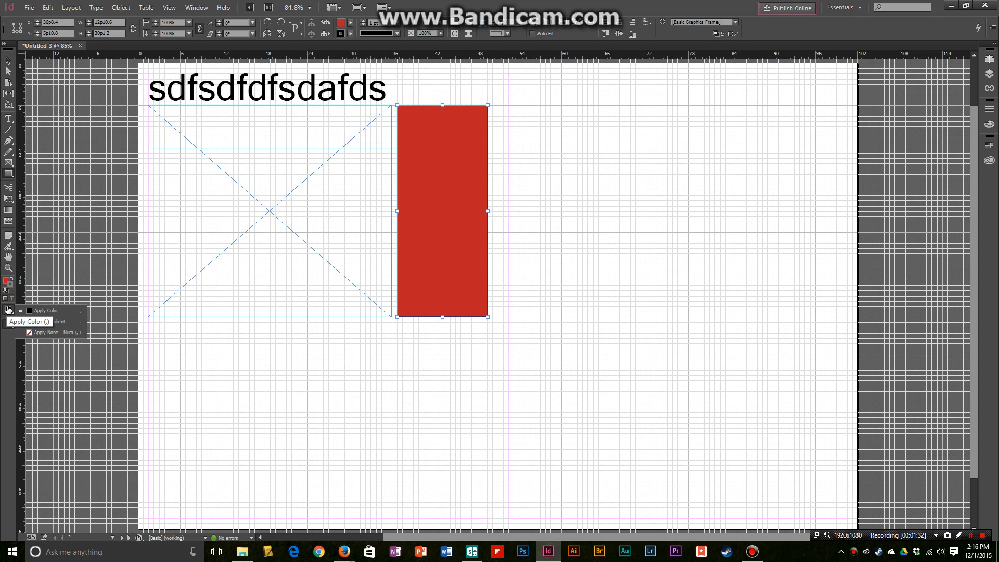
{"action": "left_click", "coordinate": [46, 332]}
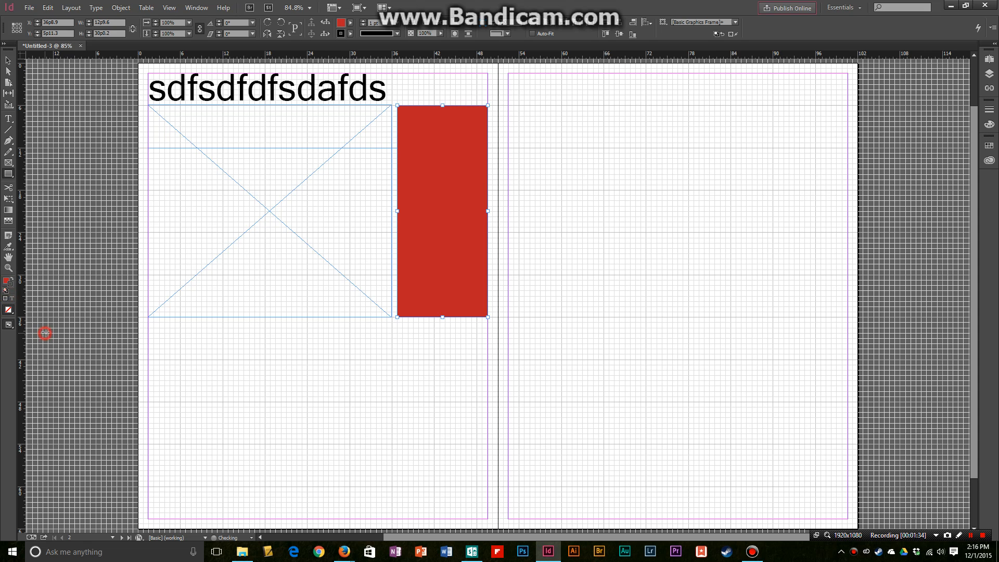
{"action": "left_click", "coordinate": [7, 282]}
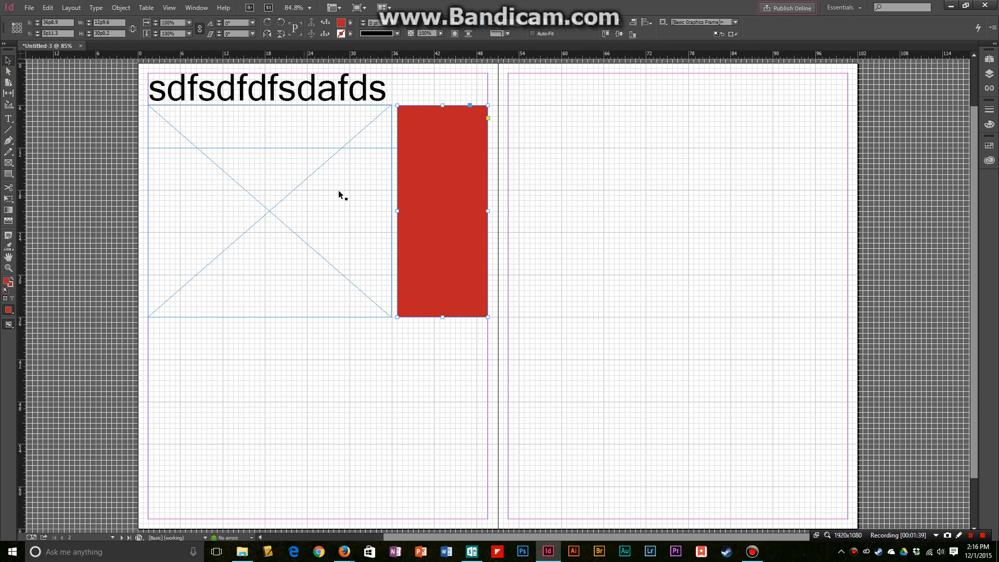
- Move the red rectangle onto the spread's fold, tilt it about 28°, and rotate it back to nearly upright
{"action": "left_click", "coordinate": [264, 180]}
{"action": "mouse_move", "coordinate": [219, 155]}
{"action": "left_mouse_down"}
{"action": "mouse_move", "coordinate": [272, 208]}
{"action": "mouse_move", "coordinate": [219, 157]}
{"action": "left_mouse_up"}
{"action": "left_click_drag", "start_coordinate": [415, 170], "coordinate": [578, 227]}
{"action": "left_click_drag", "start_coordinate": [537, 167], "coordinate": [498, 207]}
{"action": "left_click_drag", "start_coordinate": [580, 217], "coordinate": [485, 167]}
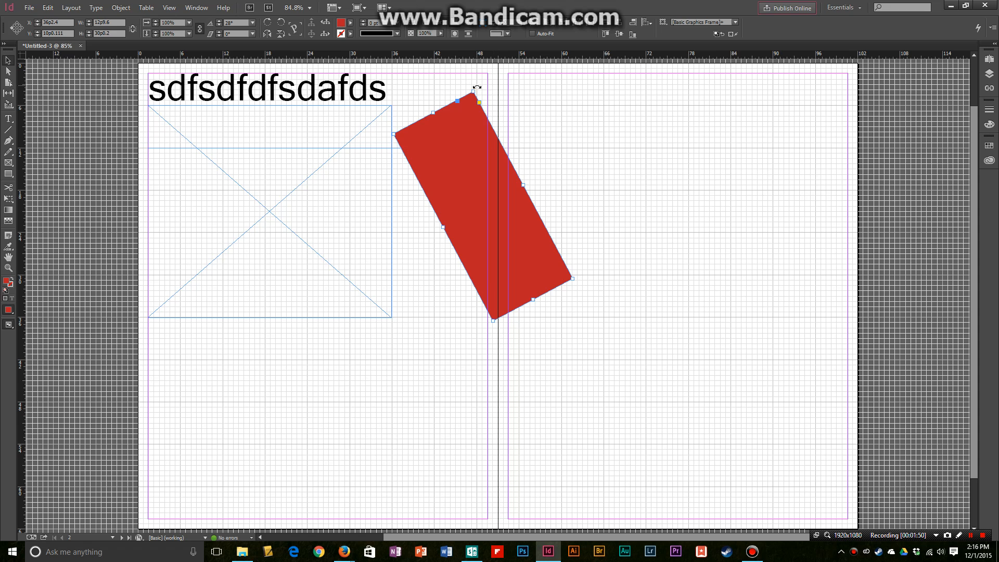
{"action": "left_click_drag", "start_coordinate": [475, 88], "coordinate": [530, 112]}
{"action": "right_click", "coordinate": [476, 151]}
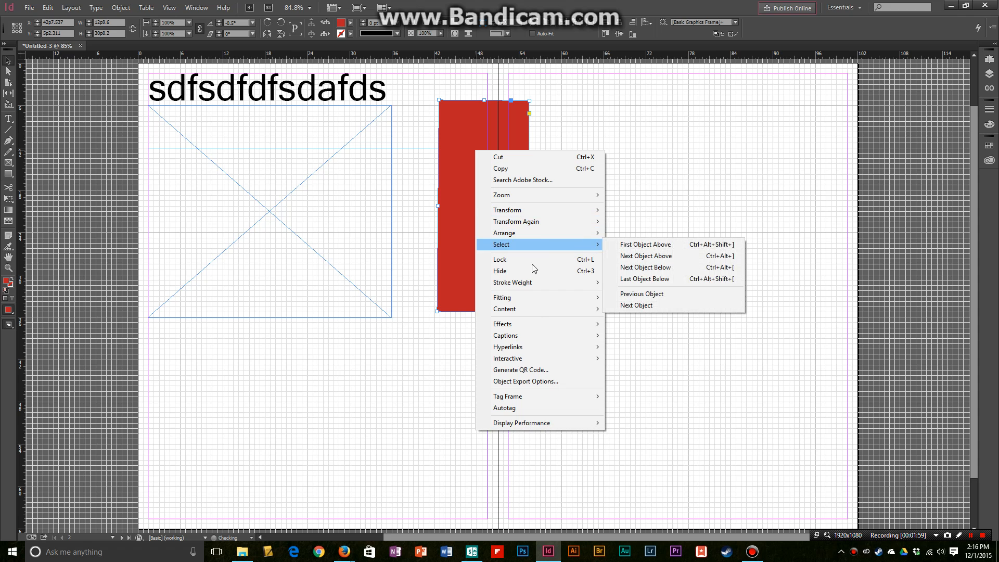
{"action": "mouse_move", "coordinate": [548, 235]}
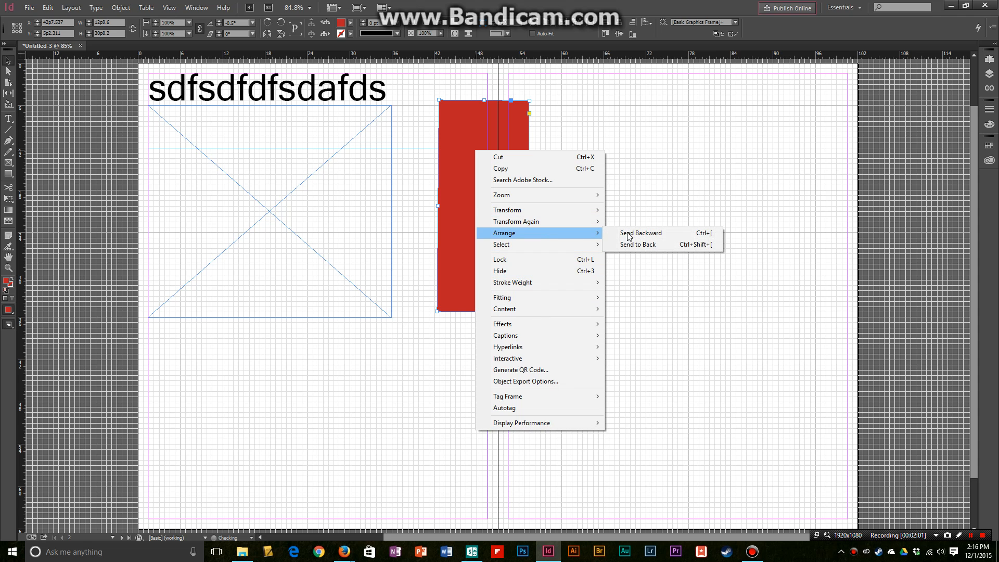
{"action": "left_click", "coordinate": [667, 152]}
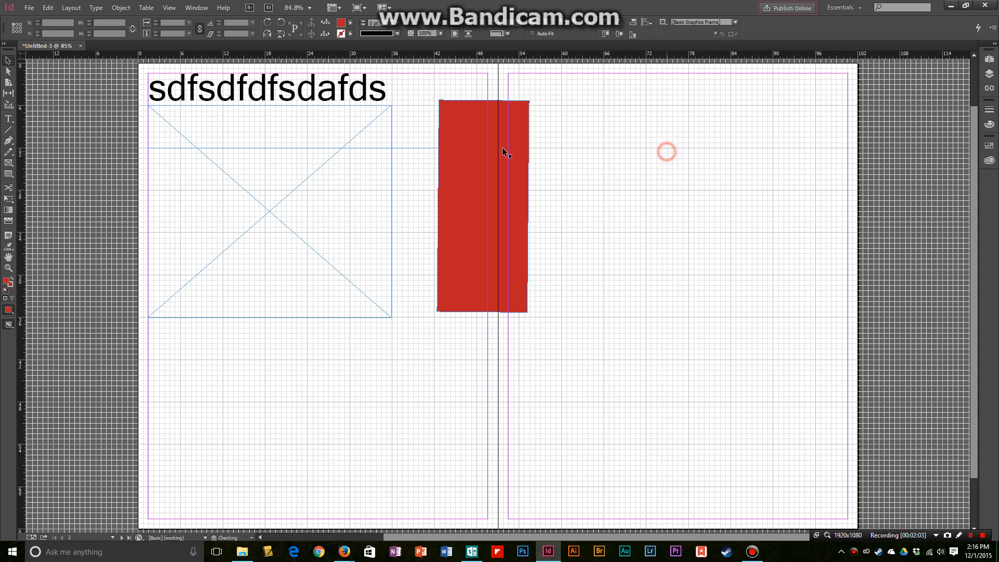
- Move the red rectangle back beside the picture frame and rotate it slightly to straighten it
{"action": "left_click_drag", "start_coordinate": [443, 163], "coordinate": [421, 161]}
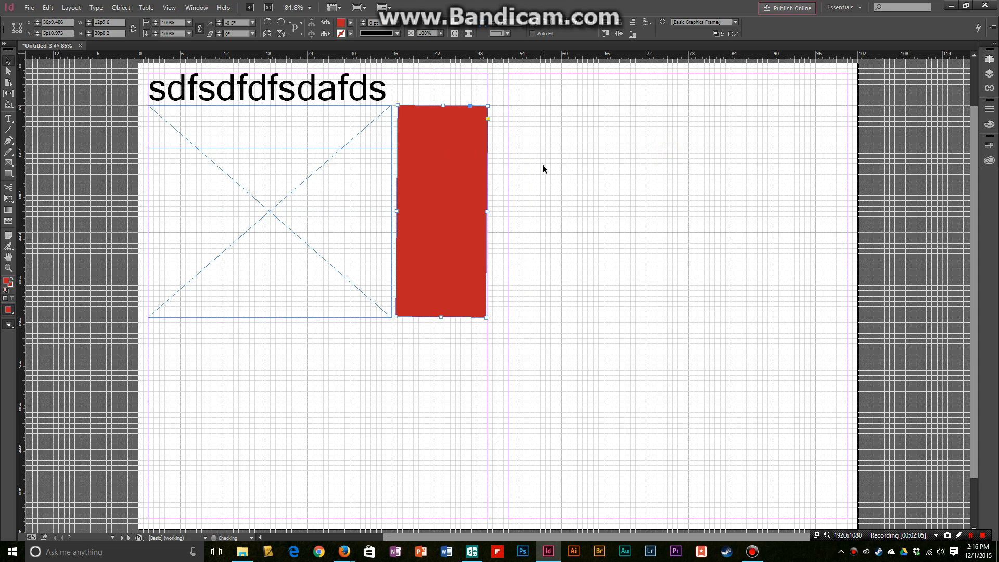
{"action": "left_click_drag", "start_coordinate": [491, 103], "coordinate": [494, 102]}
{"action": "left_click", "coordinate": [575, 161]}
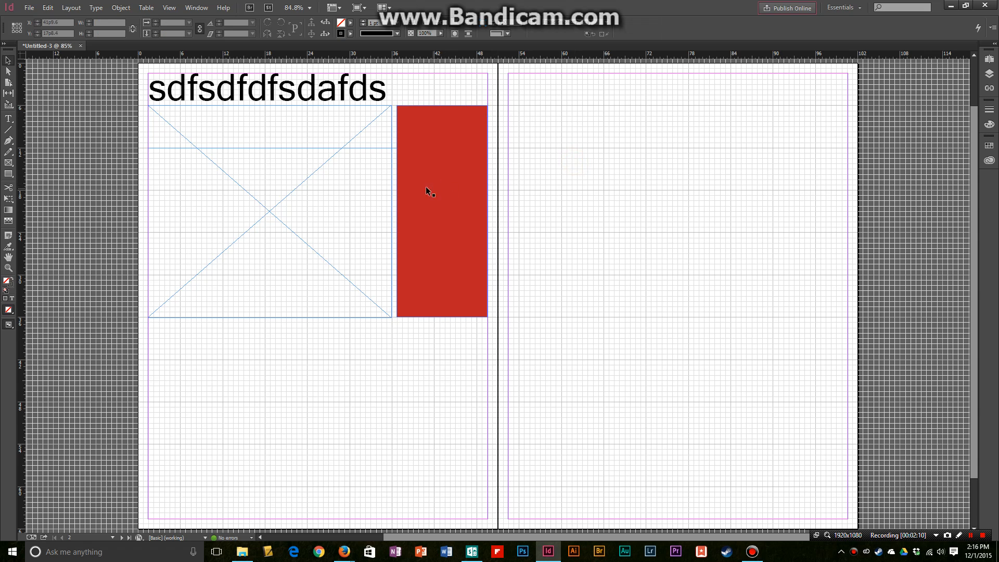
- Place the image DSCF2572 from the LOGAN folder into the empty picture frame
{"action": "left_click", "coordinate": [237, 180]}
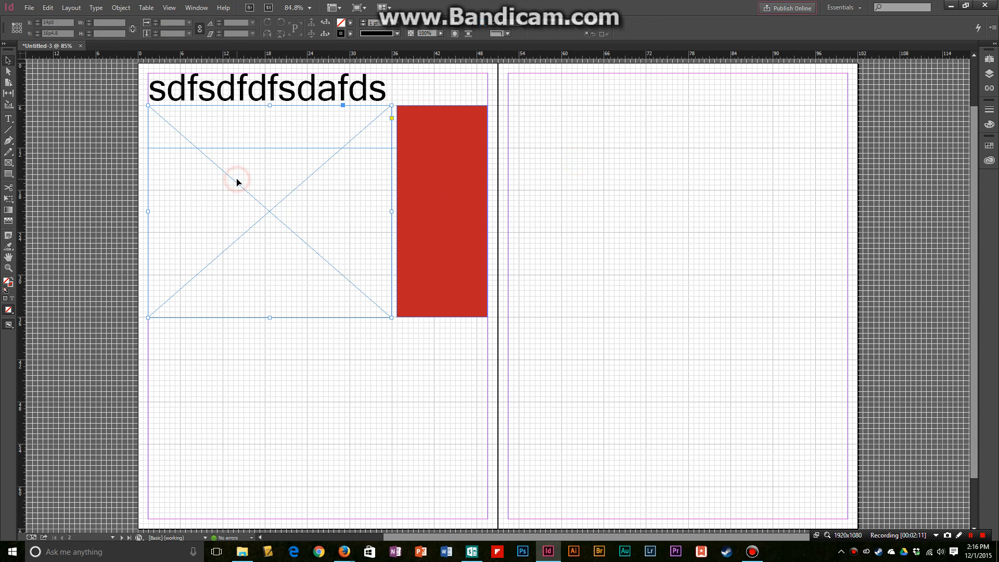
{"action": "left_click", "coordinate": [29, 8]}
{"action": "left_click", "coordinate": [32, 152]}
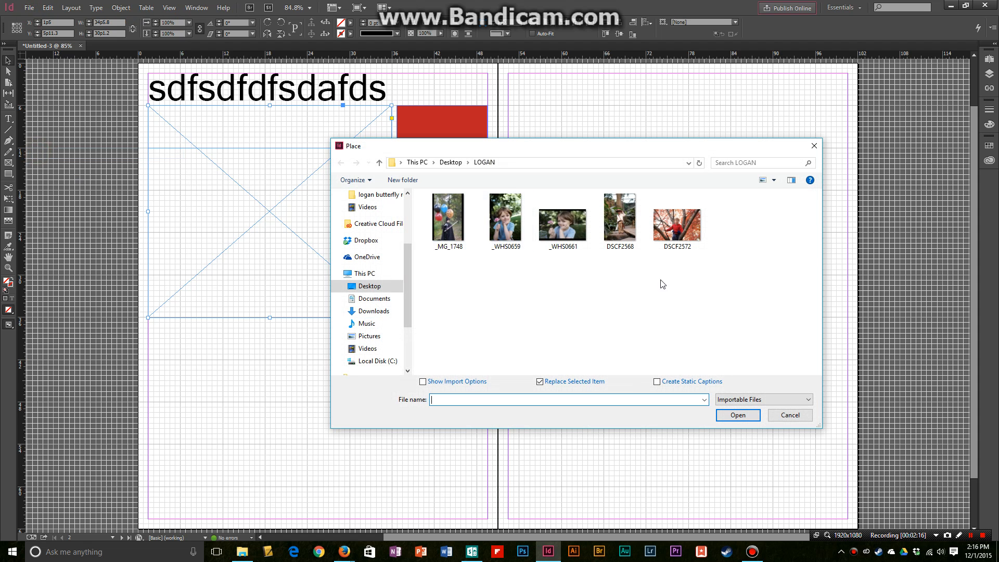
{"action": "left_click", "coordinate": [690, 224]}
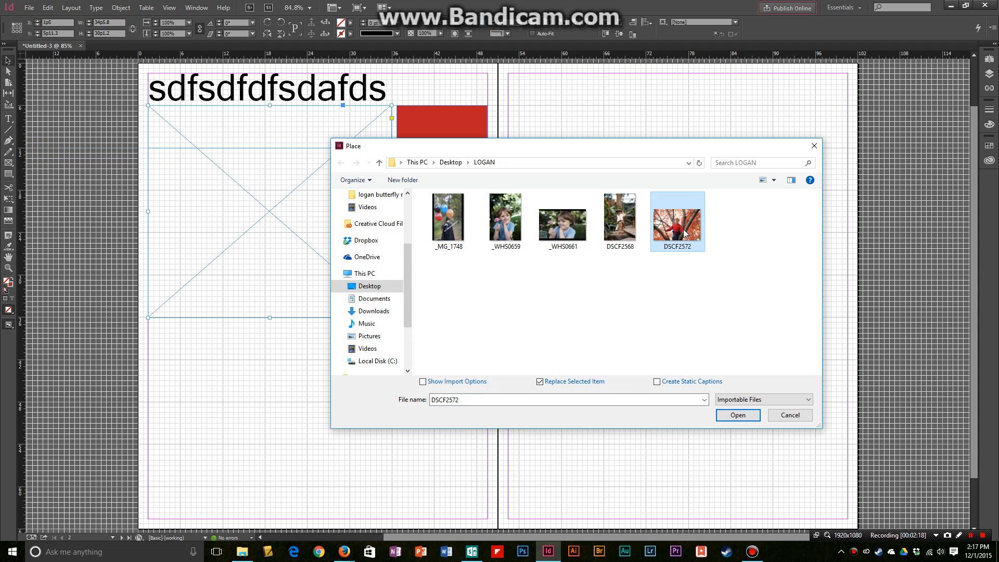
{"action": "double_click", "coordinate": [685, 232]}
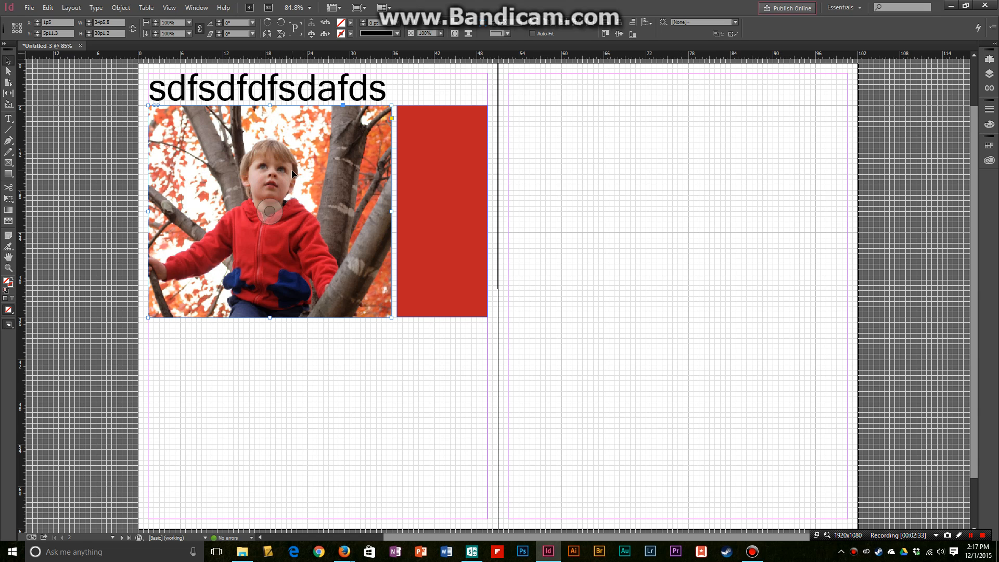
- Shift the photo left and slightly up within its frame, leaving the frame itself in place
{"action": "left_click", "coordinate": [292, 168]}
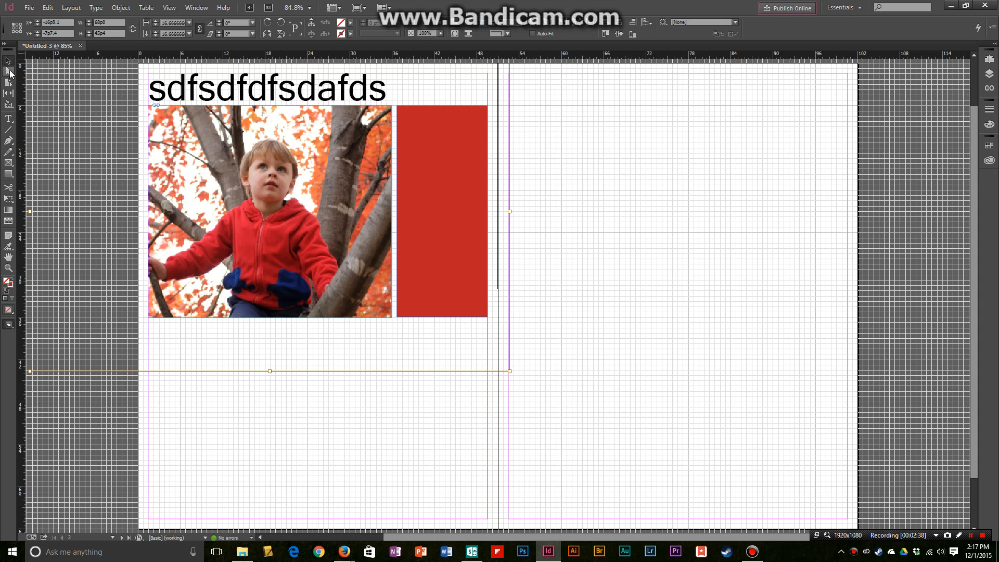
{"action": "mouse_move", "coordinate": [209, 163]}
{"action": "left_mouse_down"}
{"action": "mouse_move", "coordinate": [255, 190]}
{"action": "mouse_move", "coordinate": [226, 169]}
{"action": "left_mouse_up"}
{"action": "mouse_move", "coordinate": [230, 170]}
{"action": "left_mouse_down"}
{"action": "mouse_move", "coordinate": [205, 158]}
{"action": "mouse_move", "coordinate": [221, 165]}
{"action": "left_mouse_up"}
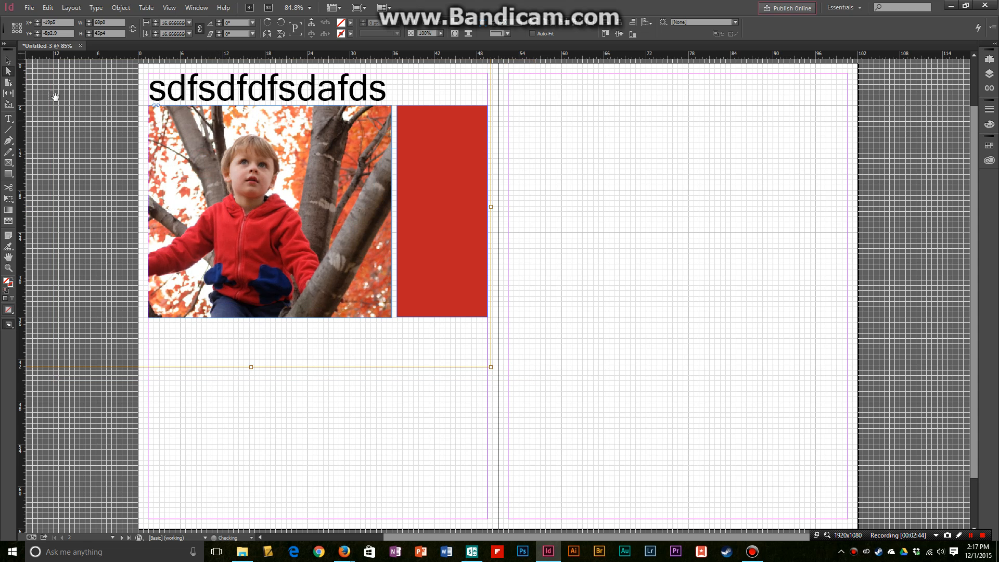
{"action": "left_click", "coordinate": [11, 63]}
{"action": "left_click", "coordinate": [316, 388]}
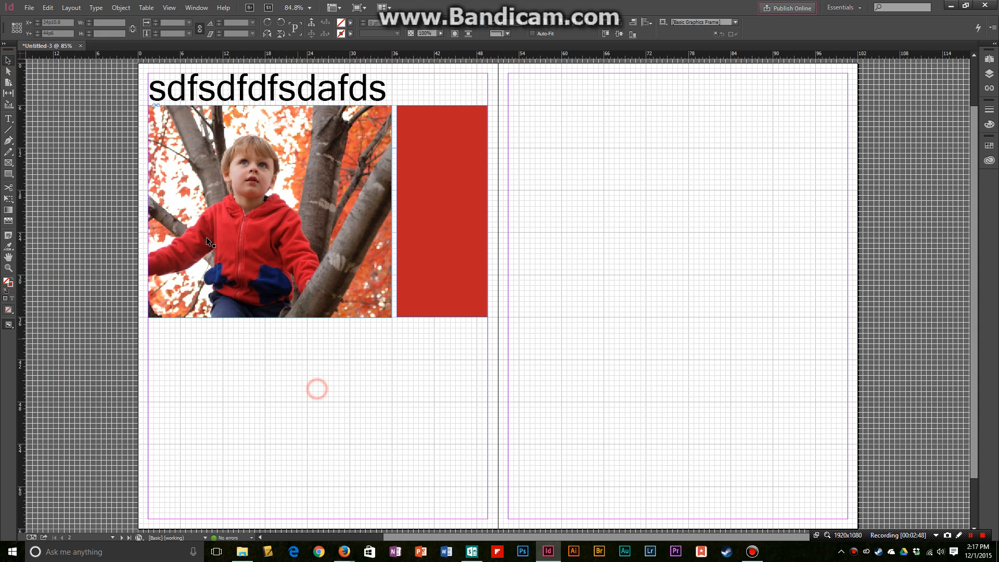
- Fit the photo so that it fills its frame proportionally
{"action": "left_click", "coordinate": [309, 249]}
{"action": "mouse_move", "coordinate": [270, 243]}
{"action": "left_mouse_down"}
{"action": "mouse_move", "coordinate": [288, 248]}
{"action": "mouse_move", "coordinate": [271, 244]}
{"action": "left_mouse_up"}
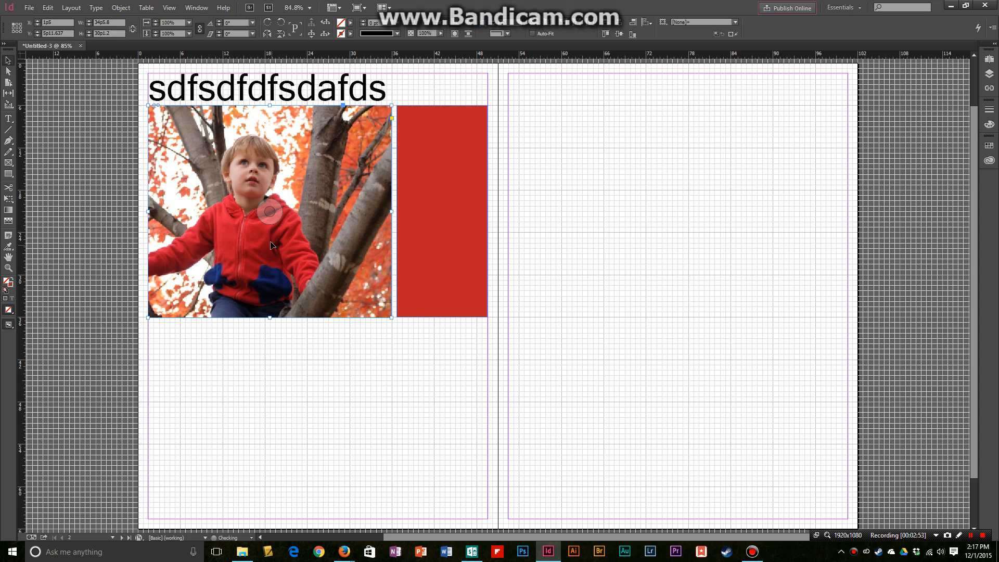
{"action": "right_click", "coordinate": [291, 245]}
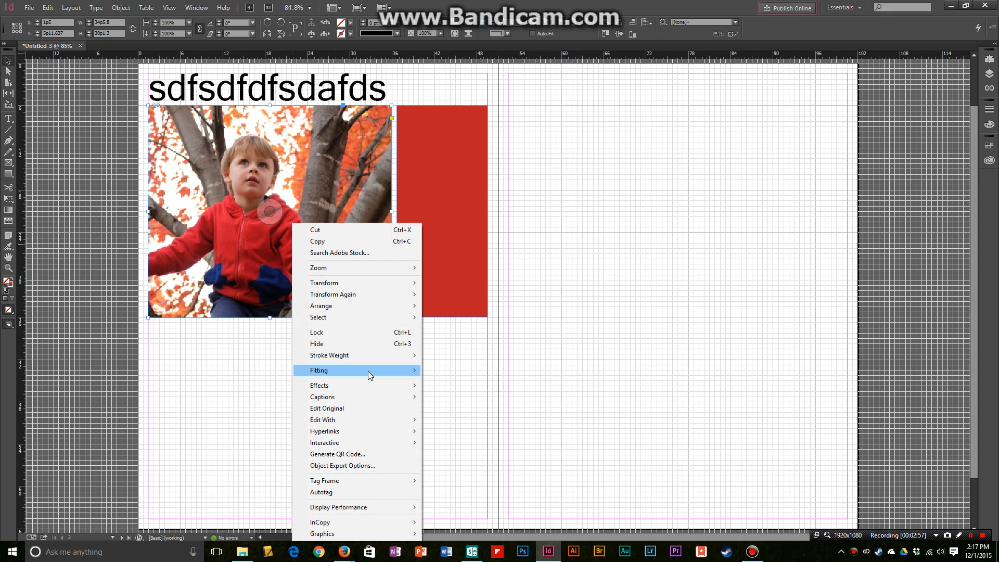
{"action": "mouse_move", "coordinate": [369, 370]}
{"action": "left_click", "coordinate": [488, 371]}
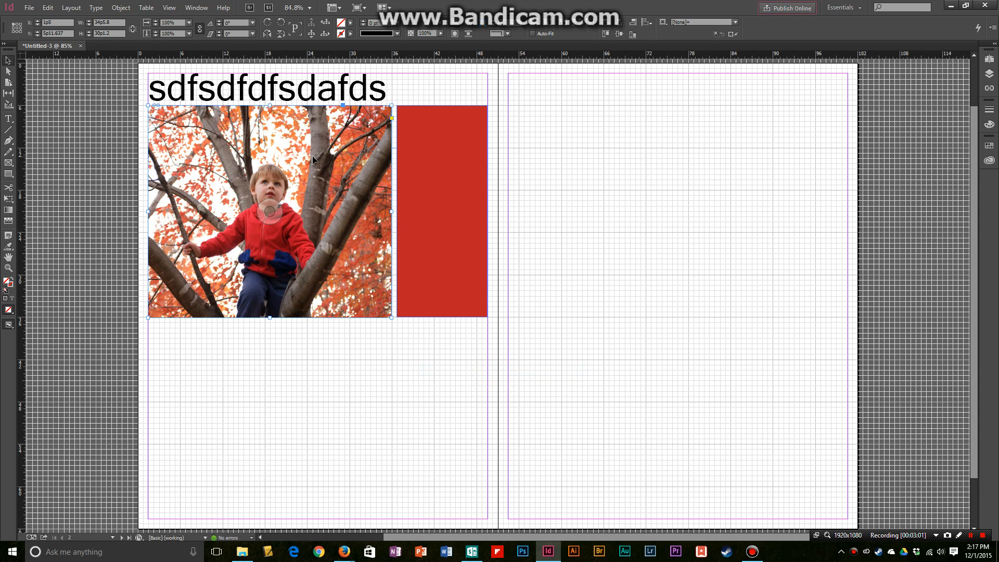
- Resize the photo within its frame and refit it to fill the frame proportionally
{"action": "double_click", "coordinate": [308, 187]}
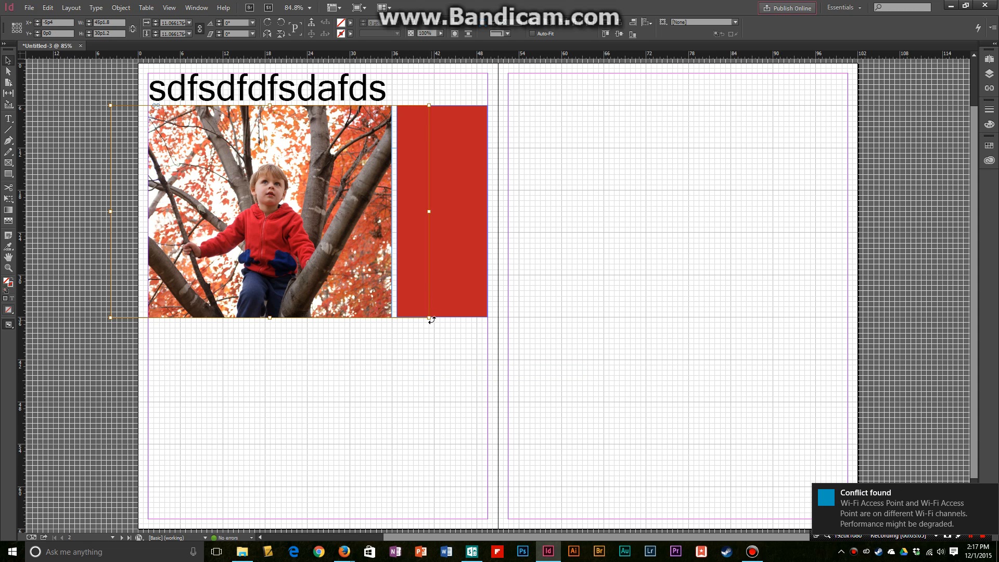
{"action": "left_click_drag", "start_coordinate": [430, 318], "coordinate": [404, 360]}
{"action": "right_click", "coordinate": [291, 183]}
{"action": "mouse_move", "coordinate": [364, 294]}
{"action": "left_click", "coordinate": [464, 295]}
{"action": "left_click", "coordinate": [455, 346]}
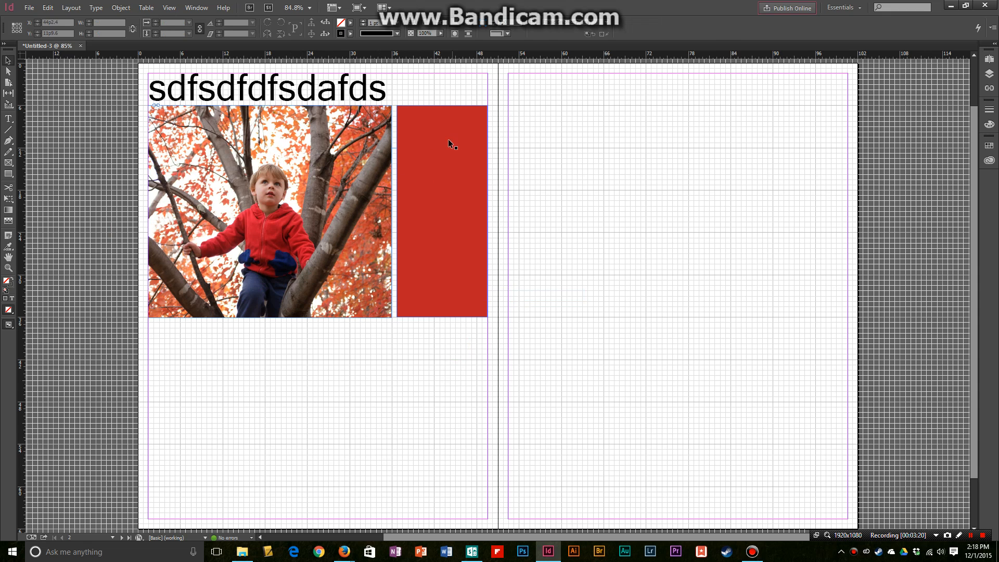
{"action": "left_click", "coordinate": [308, 146]}
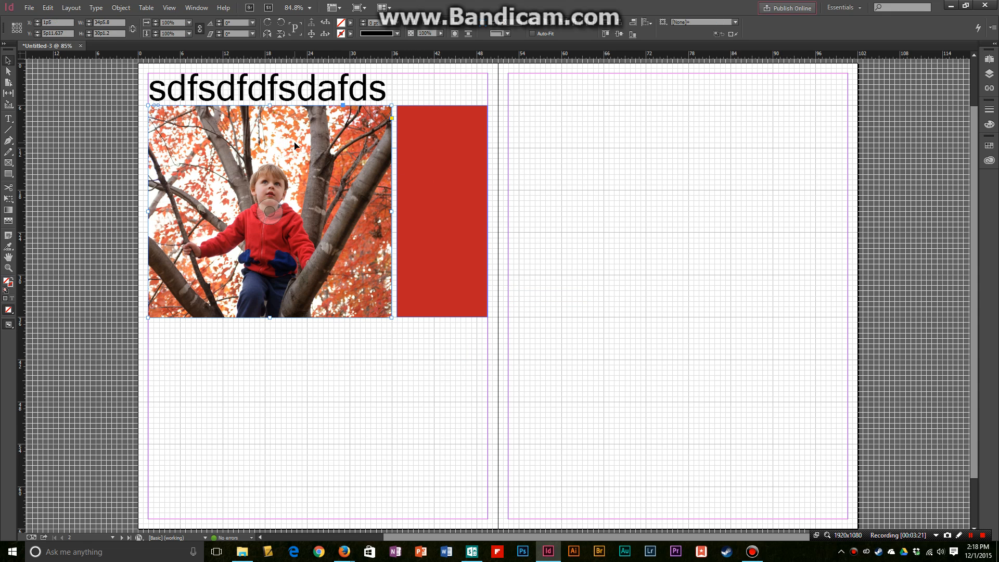
{"action": "left_click", "coordinate": [294, 86]}
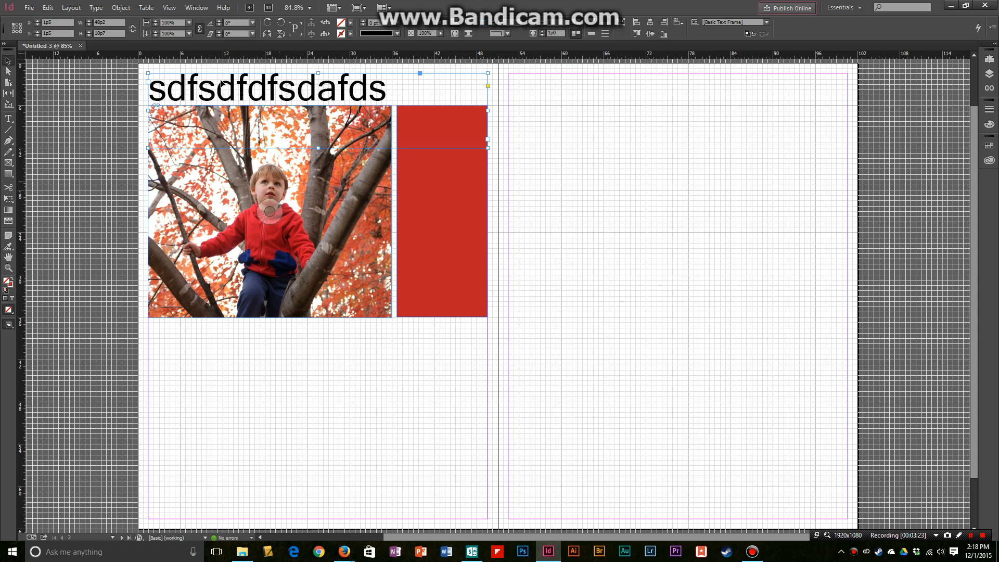
{"action": "left_click", "coordinate": [255, 354]}
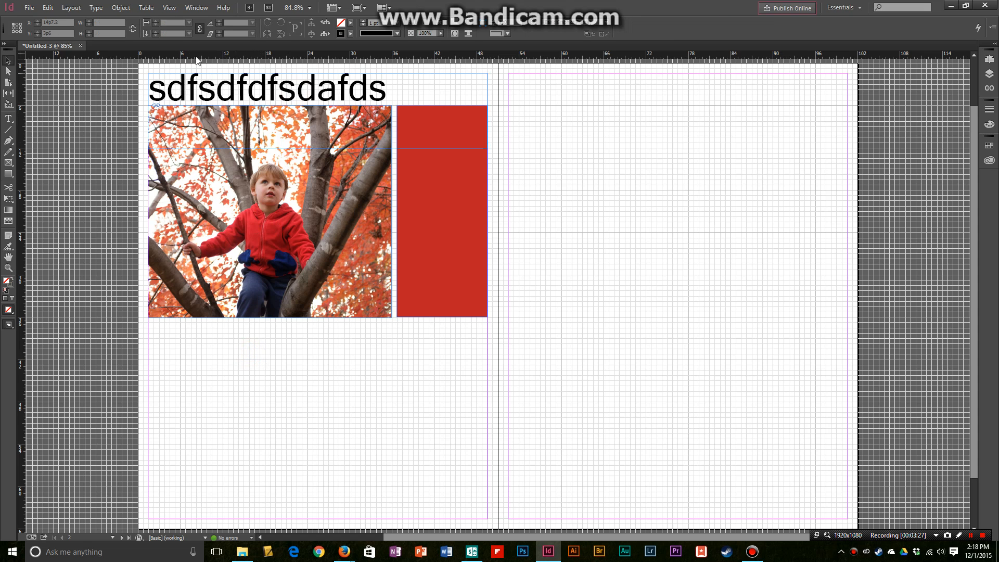
{"action": "left_click", "coordinate": [270, 211]}
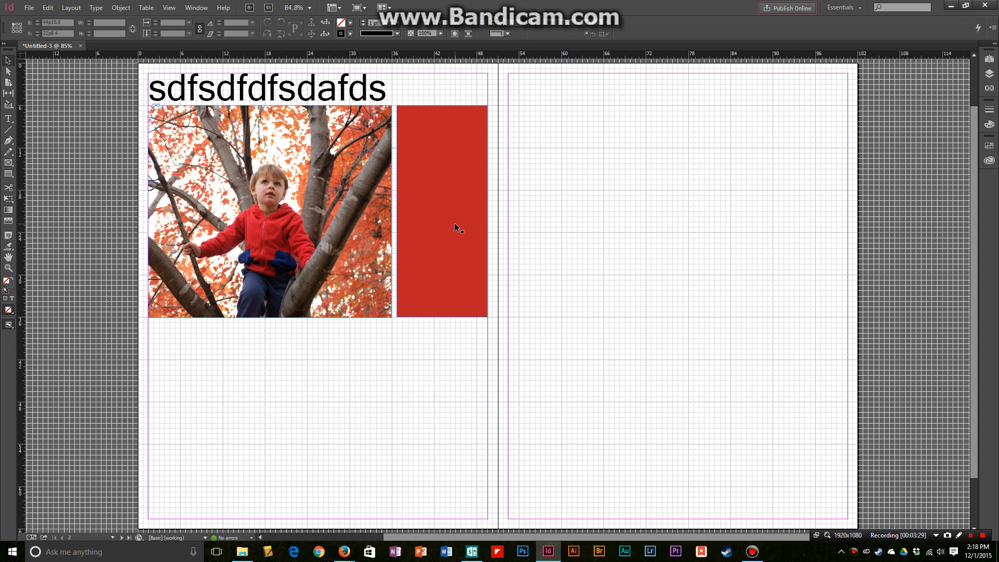
- Lower the red rectangle's upper edge, making the rectangle about 25p5 high with space above it
{"action": "left_click", "coordinate": [440, 107]}
{"action": "left_click_drag", "start_coordinate": [441, 106], "coordinate": [441, 138]}
- Shorten the heading's text frame from below to about 4p1 high, so it ends just above the photo
{"action": "left_click", "coordinate": [9, 118]}
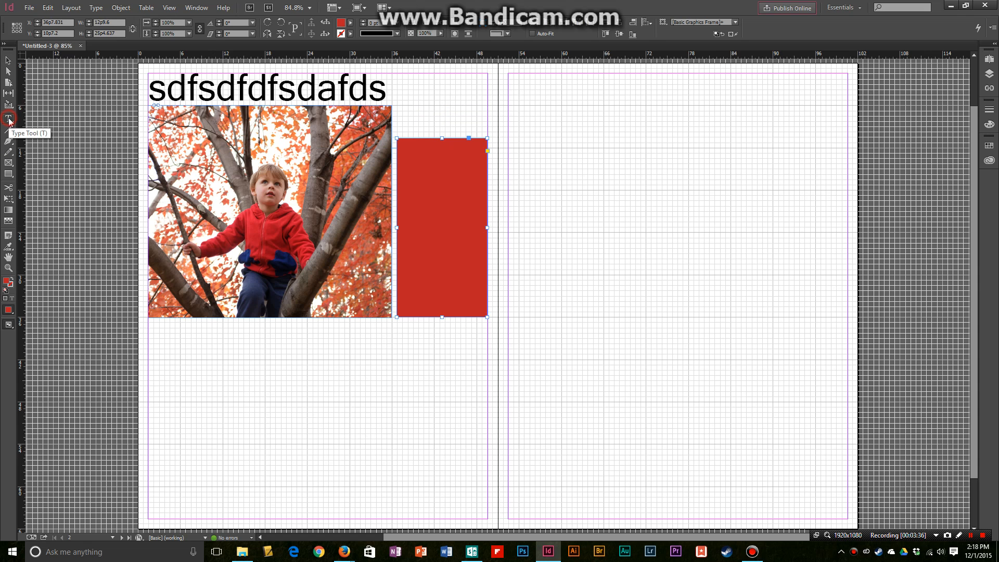
{"action": "left_click", "coordinate": [398, 103]}
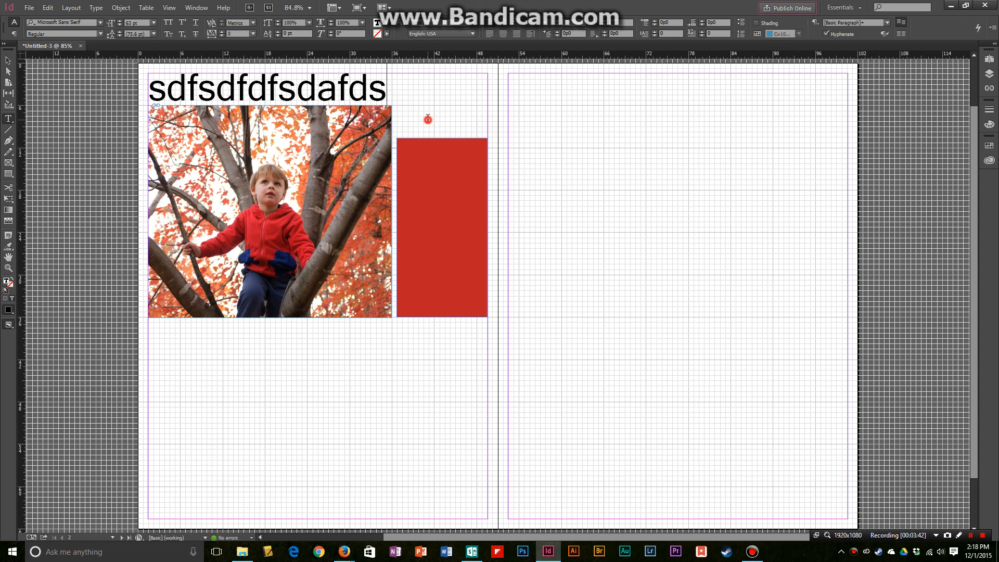
{"action": "left_click", "coordinate": [8, 62]}
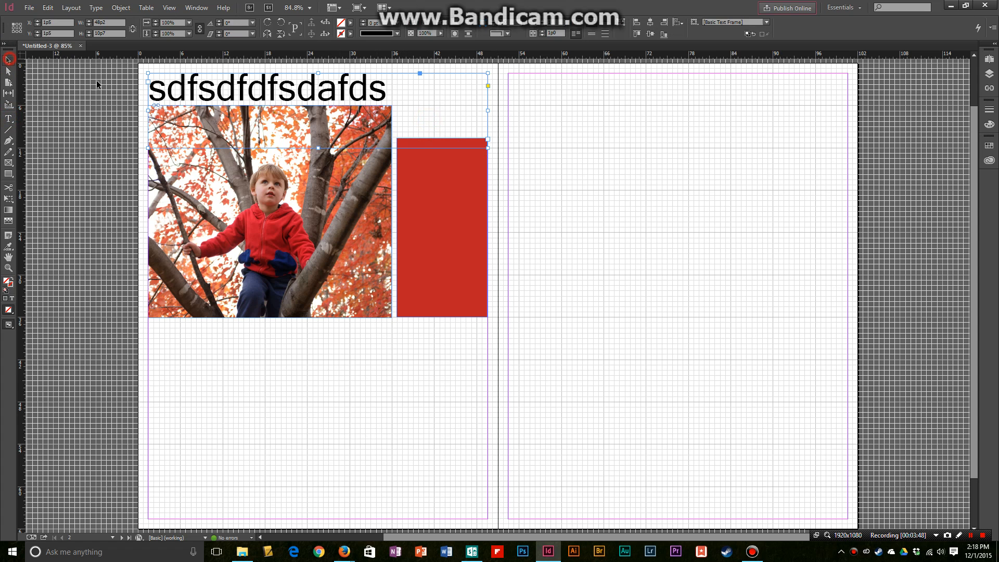
{"action": "left_click_drag", "start_coordinate": [319, 148], "coordinate": [316, 103]}
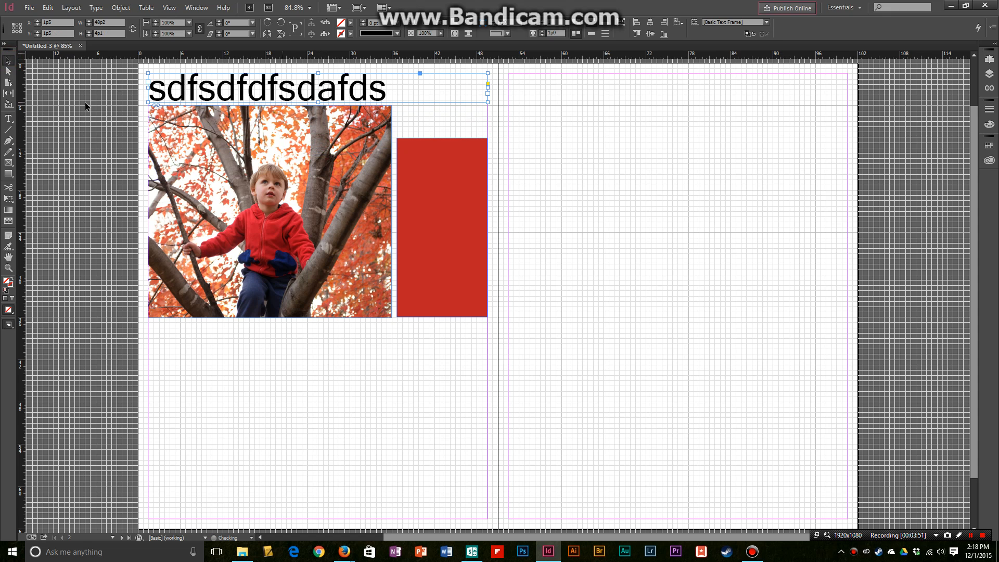
- Draw a small text frame in the gap above the red rectangle and fill it with placeholder text
{"action": "left_click", "coordinate": [8, 119]}
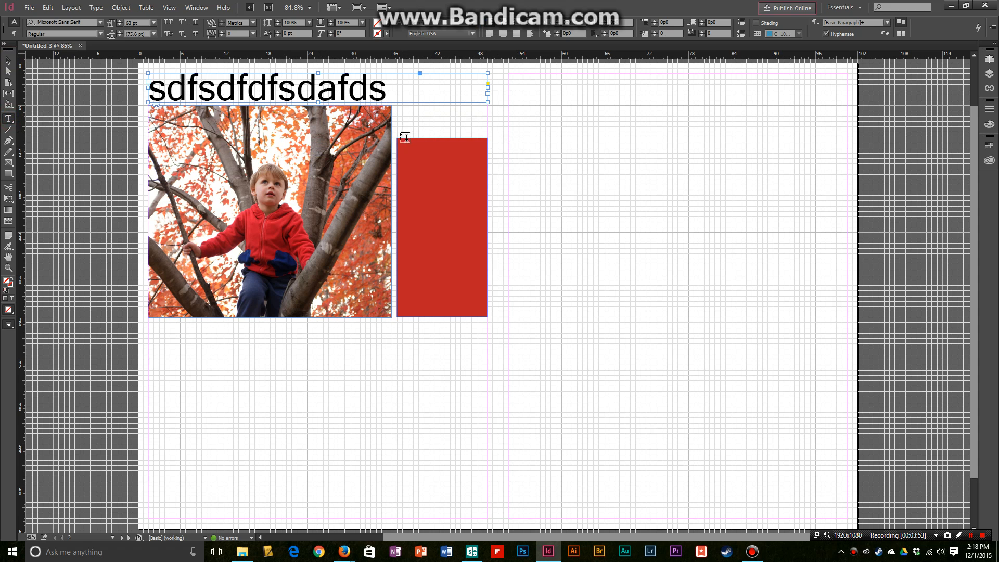
{"action": "left_click_drag", "start_coordinate": [398, 132], "coordinate": [494, 103]}
{"action": "left_click", "coordinate": [96, 8]}
{"action": "left_click", "coordinate": [156, 327]}
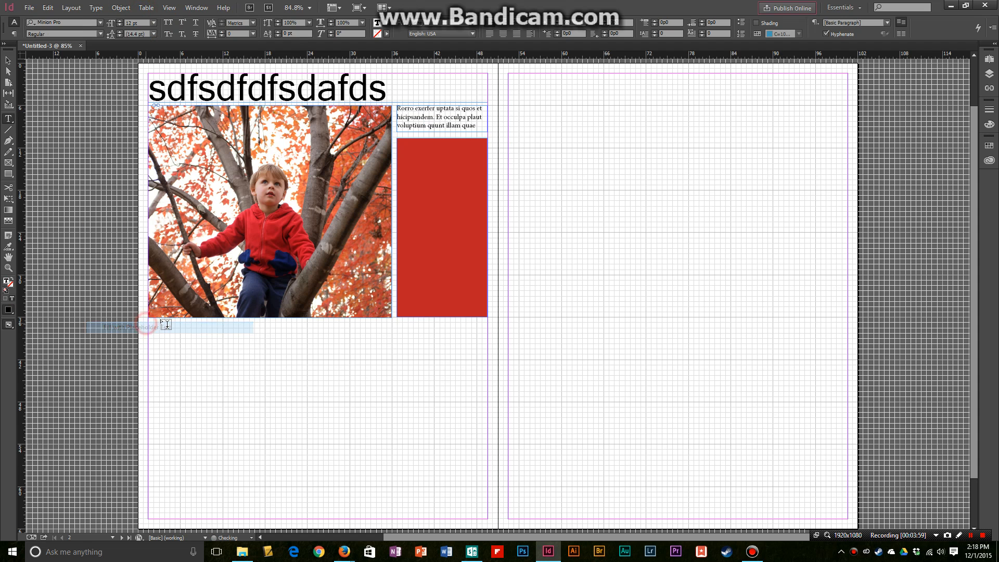
- Set all the text in the small frame above the red rectangle to 8 pt
{"action": "key", "text": "ctrl+a"}
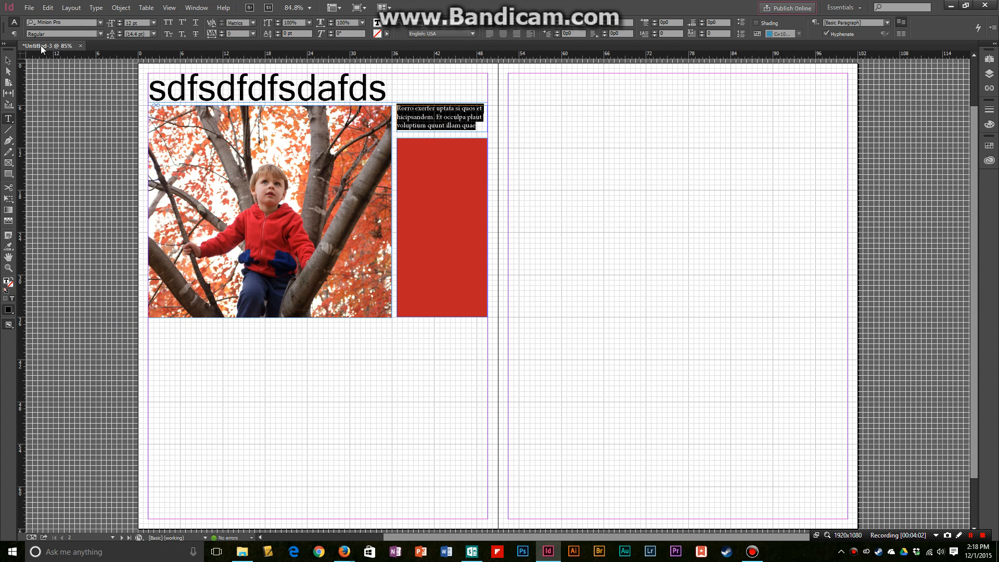
{"action": "left_click", "coordinate": [120, 26]}
{"action": "left_click", "coordinate": [120, 26]}
{"action": "left_click", "coordinate": [119, 25]}
{"action": "left_click", "coordinate": [119, 25]}
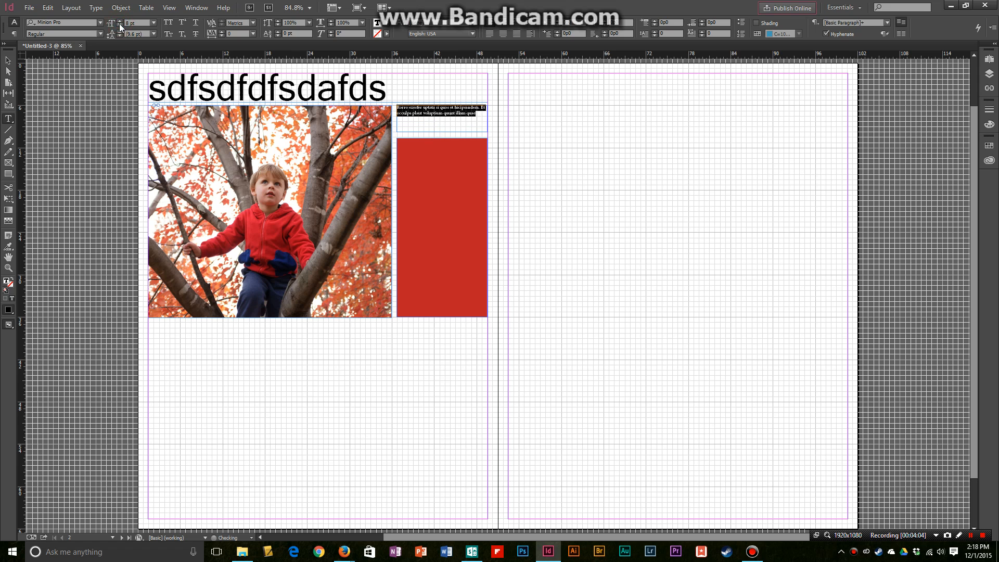
{"action": "left_click", "coordinate": [101, 22]}
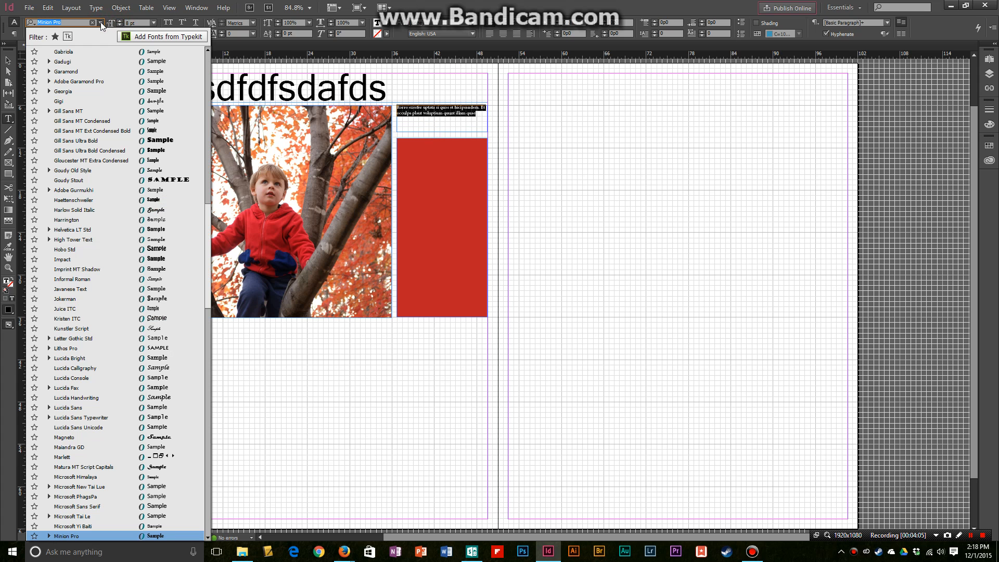
{"action": "left_click", "coordinate": [101, 23]}
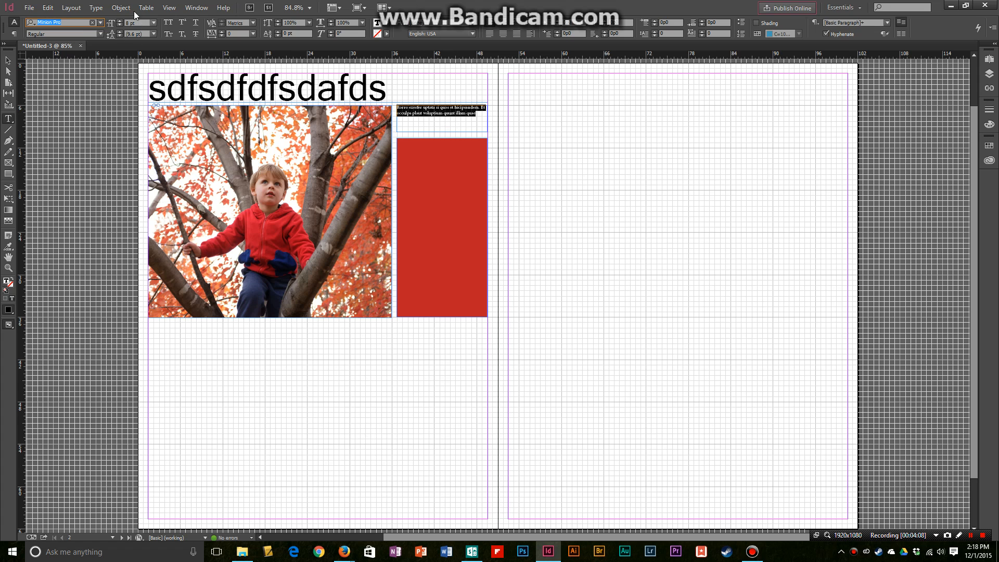
- Fill the remaining space in the small text frame with placeholder text and finish editing it
{"action": "left_click", "coordinate": [96, 8]}
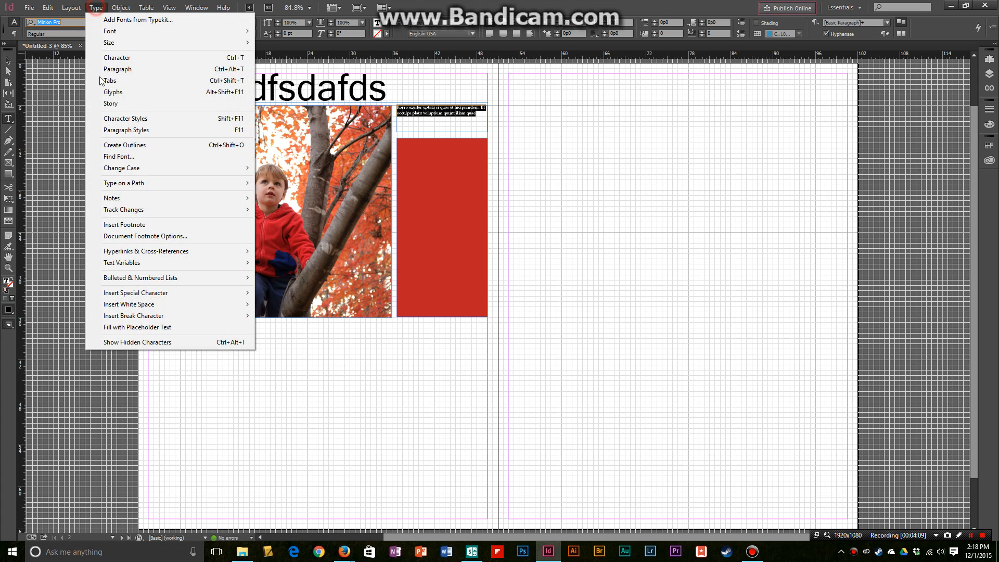
{"action": "left_click", "coordinate": [140, 326]}
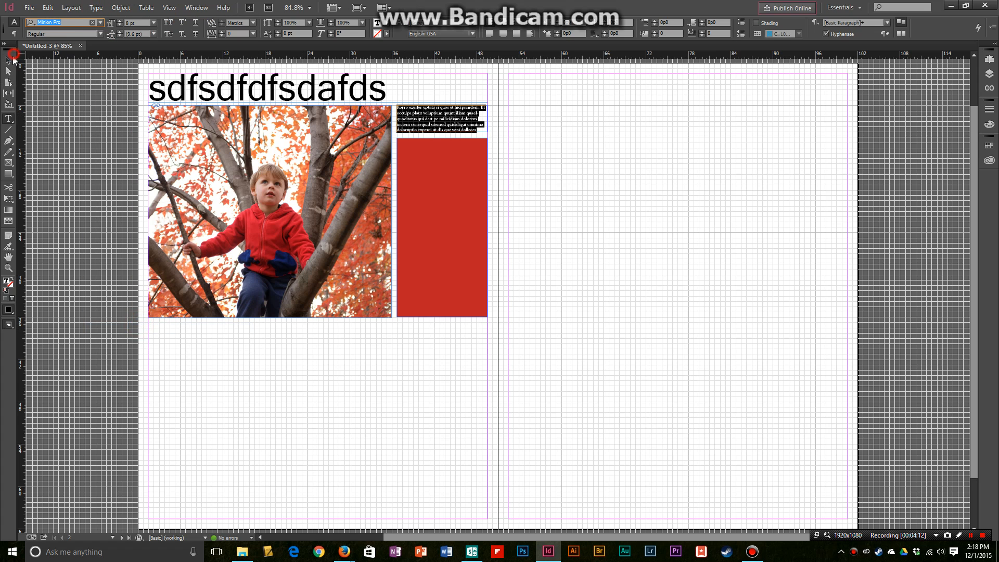
{"action": "left_click", "coordinate": [14, 58]}
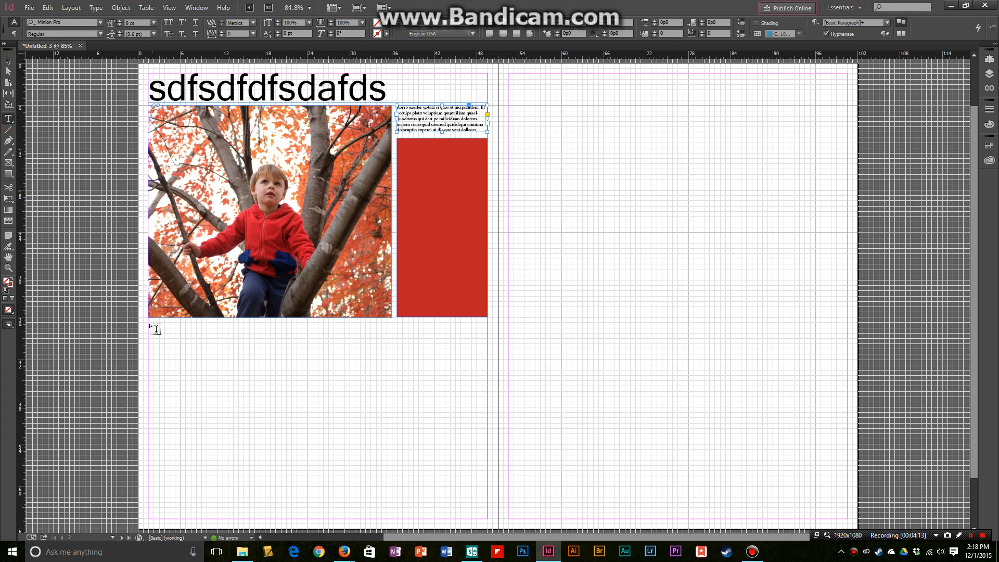
- Draw a text frame about 16p7 wide and 17p5 high under the photo's left half and fill it with placeholder text
{"action": "left_click_drag", "start_coordinate": [149, 321], "coordinate": [265, 444]}
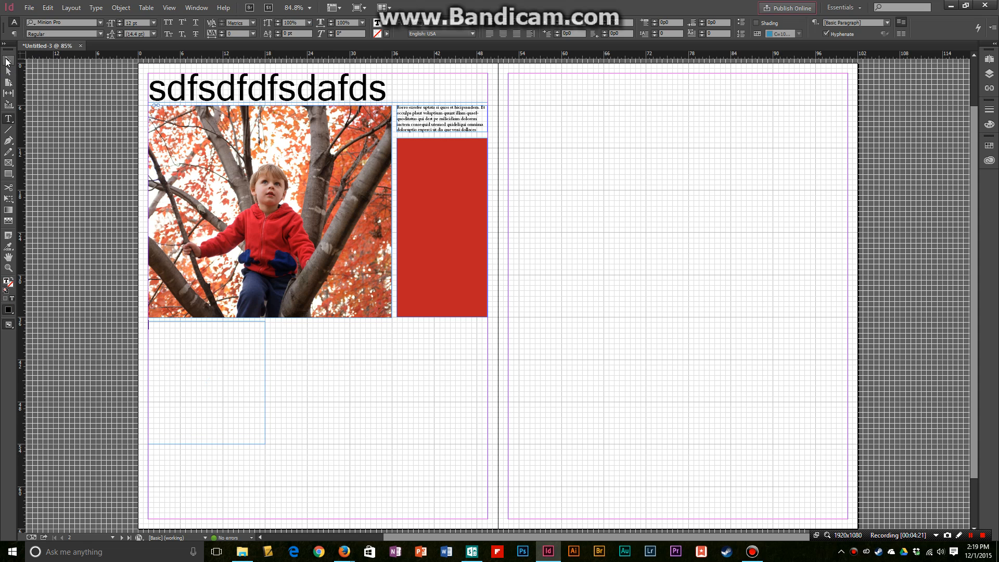
{"action": "left_click", "coordinate": [95, 7]}
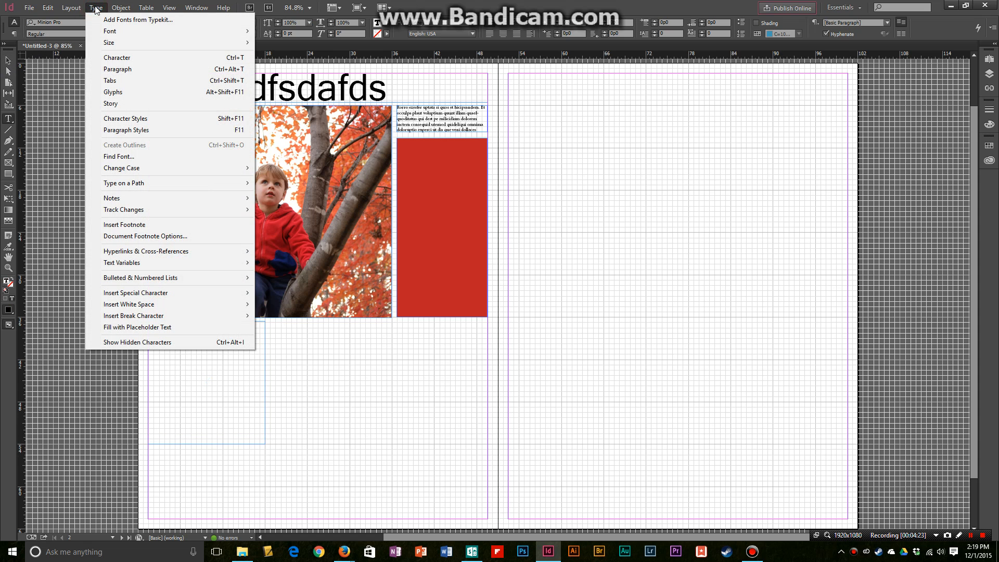
{"action": "left_click", "coordinate": [137, 328]}
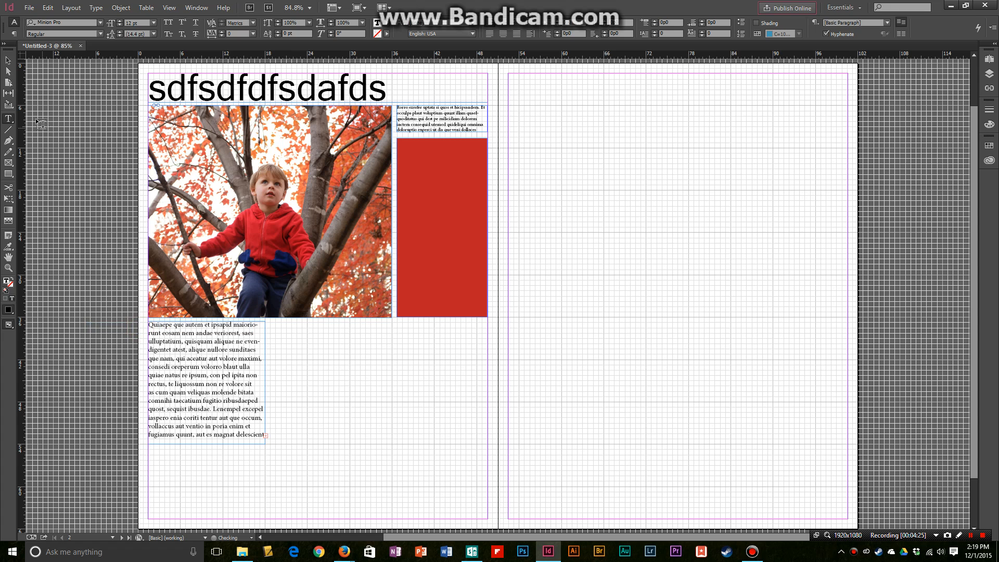
- Duplicate the placeholder text column under the photo and place the copy directly to its right
{"action": "left_click", "coordinate": [7, 64]}
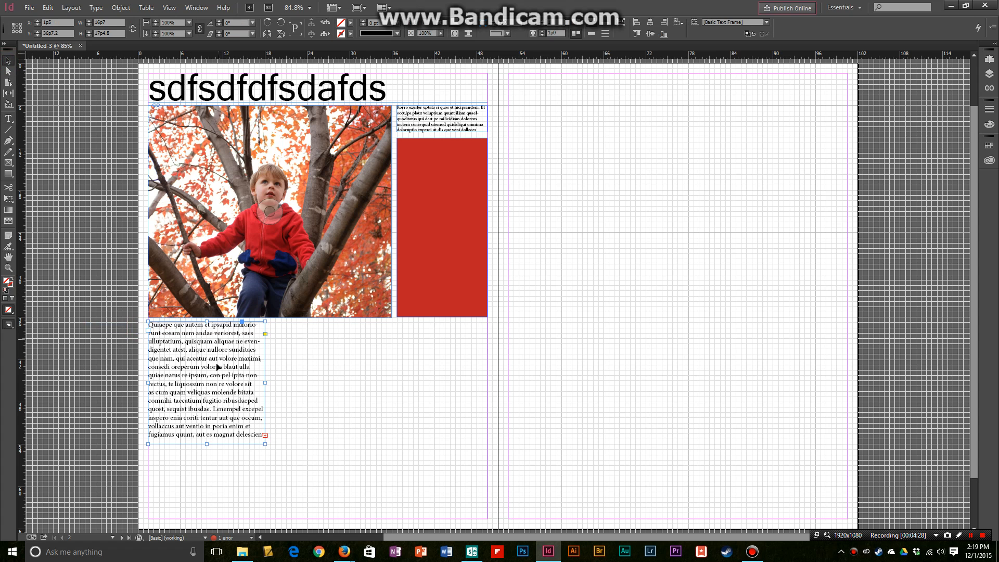
{"action": "left_click_drag", "start_coordinate": [226, 374], "coordinate": [348, 377]}
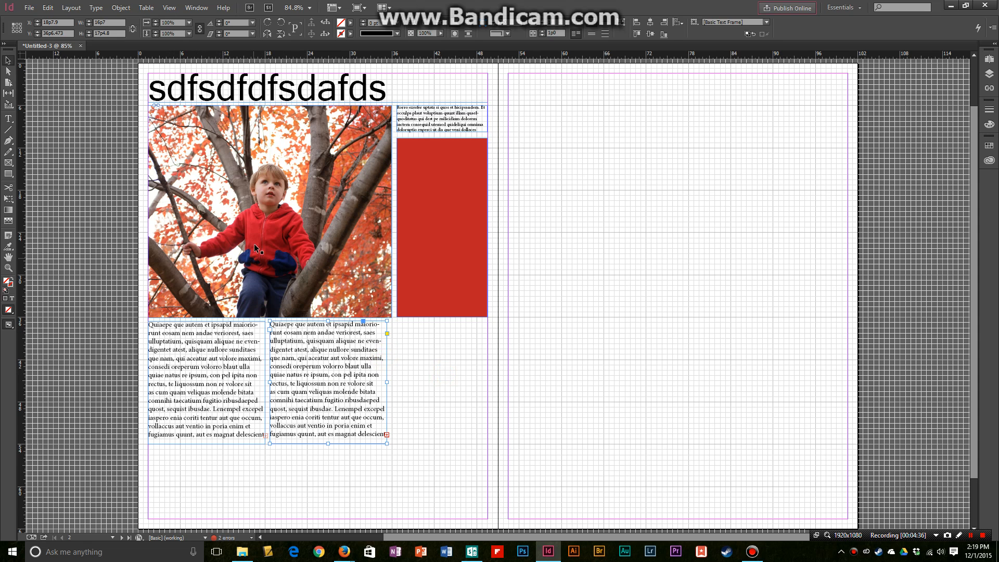
{"action": "left_click_drag", "start_coordinate": [301, 472], "coordinate": [283, 411]}
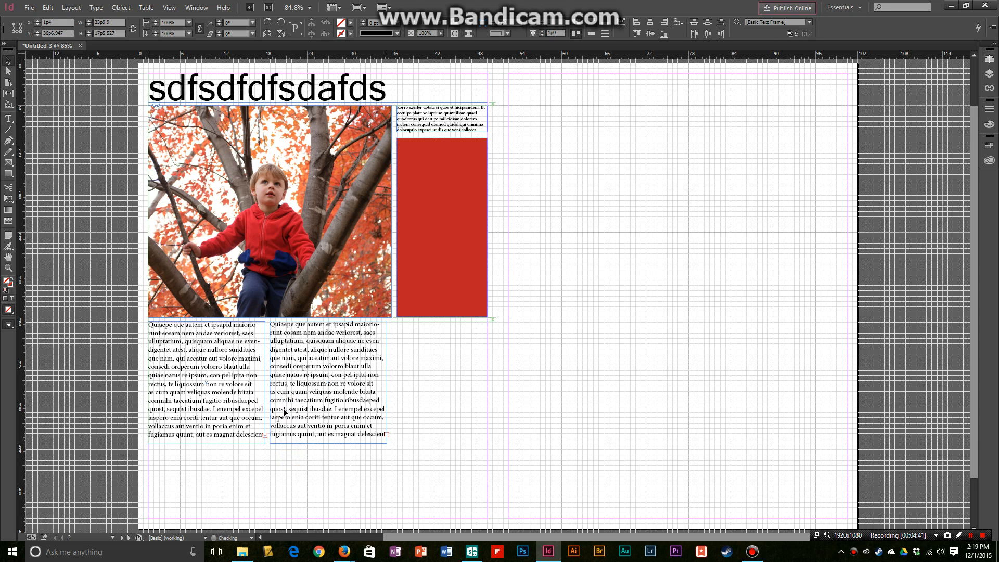
{"action": "left_click", "coordinate": [466, 382]}
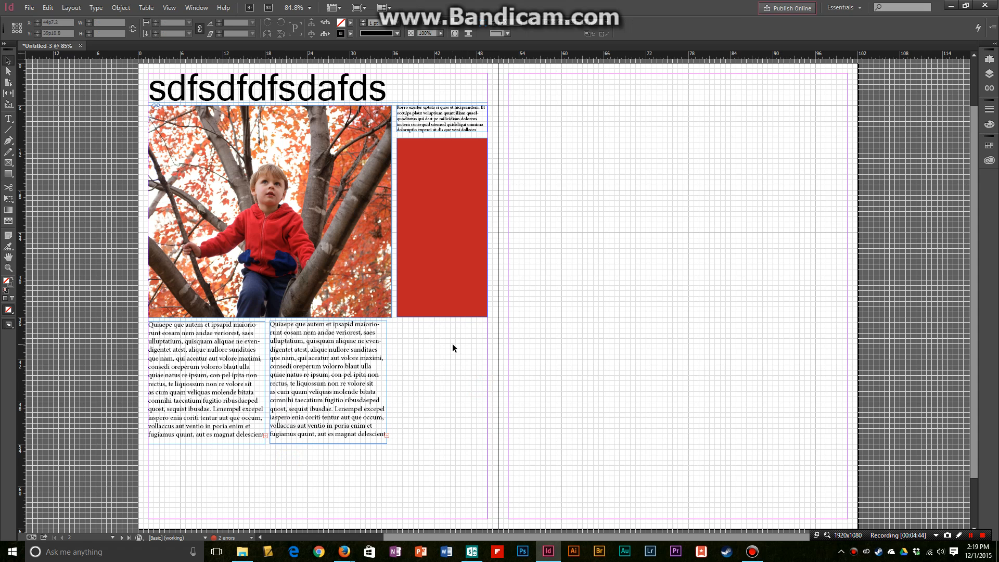
- Resize the red rectangle to about 21p10 wide and 19p8 high so it overlaps the photo, and send it to the back
{"action": "left_click", "coordinate": [443, 252]}
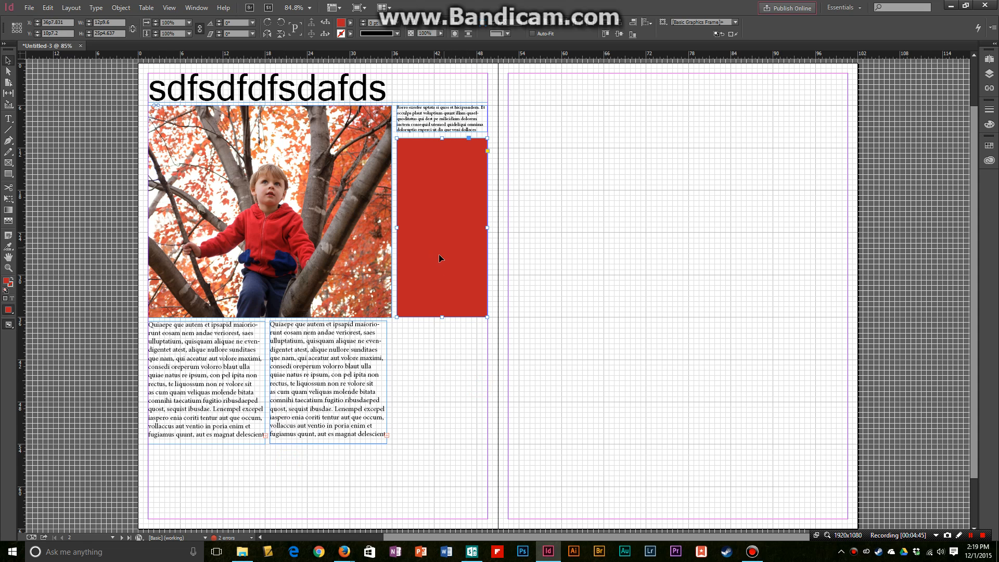
{"action": "left_click_drag", "start_coordinate": [397, 138], "coordinate": [333, 178]}
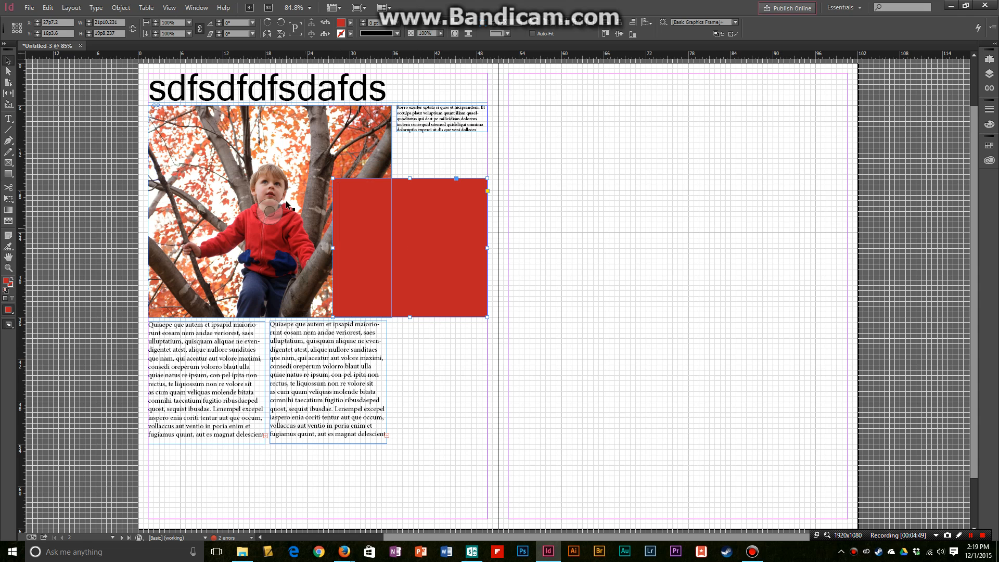
{"action": "right_click", "coordinate": [426, 205]}
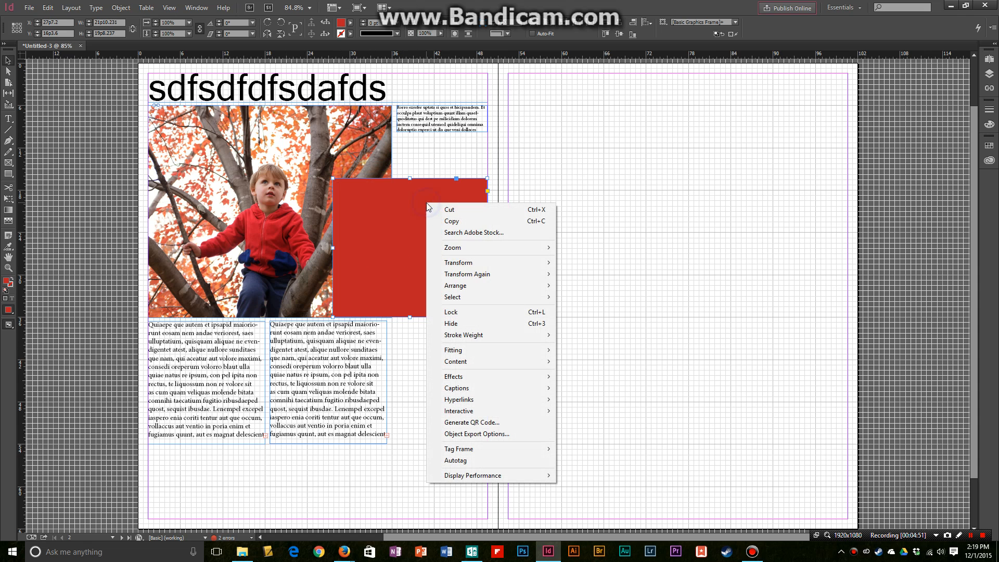
{"action": "mouse_move", "coordinate": [465, 285]}
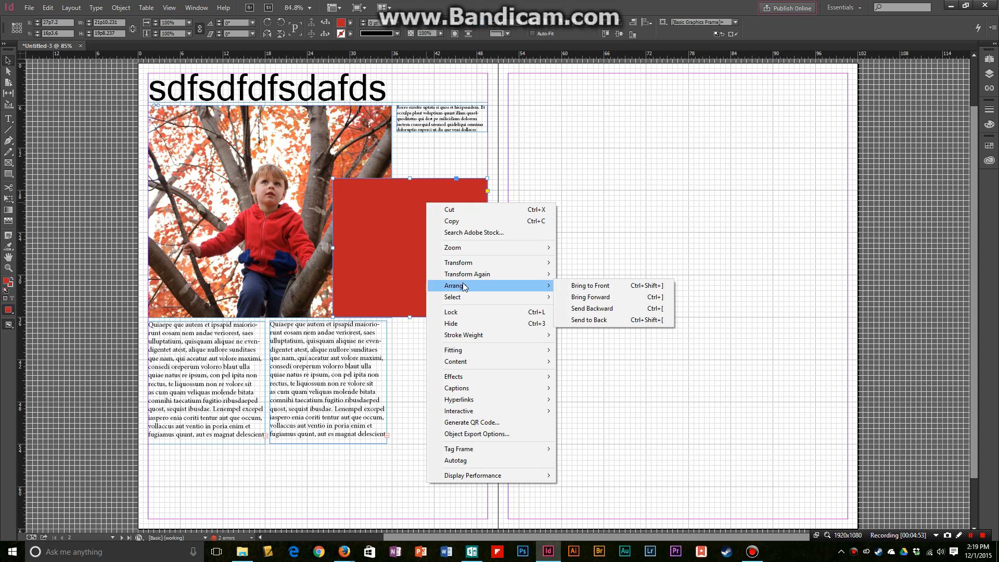
{"action": "left_click", "coordinate": [591, 319]}
{"action": "left_click", "coordinate": [457, 344]}
- Narrow the red rectangle to clear the photo and raise its upper edge to just below the small text, about 12p10 by 25p7
{"action": "left_click", "coordinate": [428, 259]}
{"action": "left_click_drag", "start_coordinate": [333, 248], "coordinate": [396, 248]}
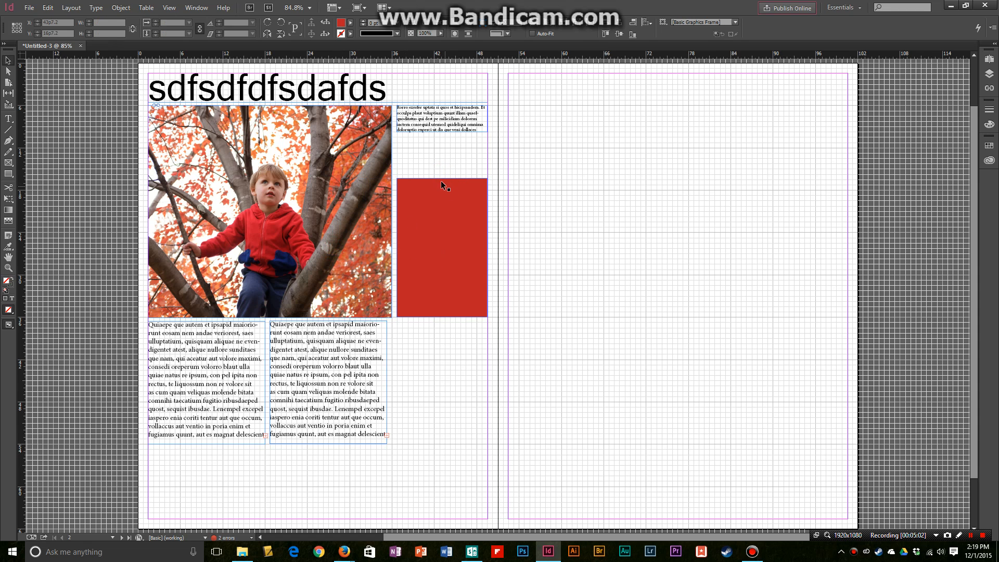
{"action": "left_click_drag", "start_coordinate": [442, 178], "coordinate": [437, 137]}
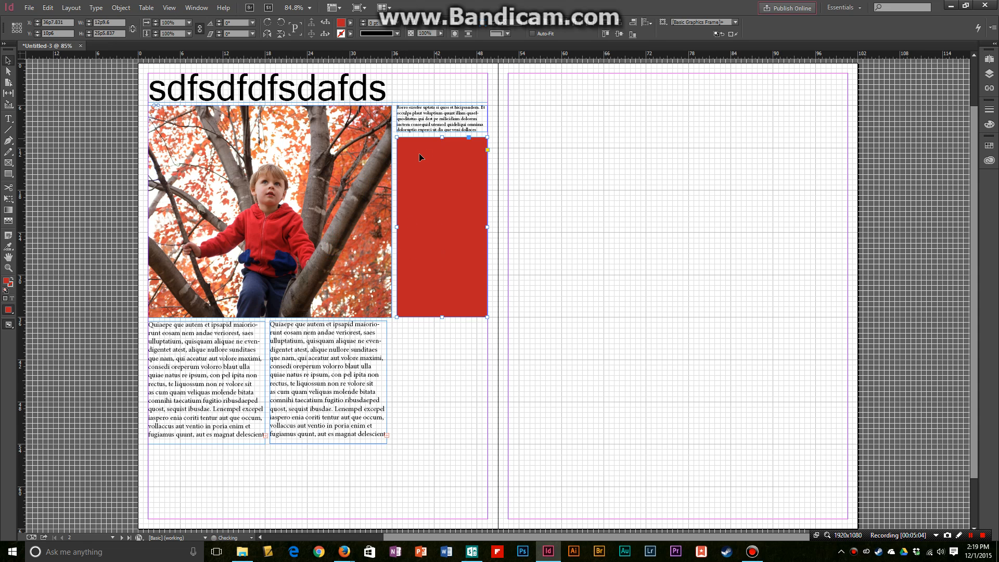
- Draw a closed triangle on the right page with the Pen tool, about 27p2 wide and 32p high
{"action": "left_click", "coordinate": [8, 141]}
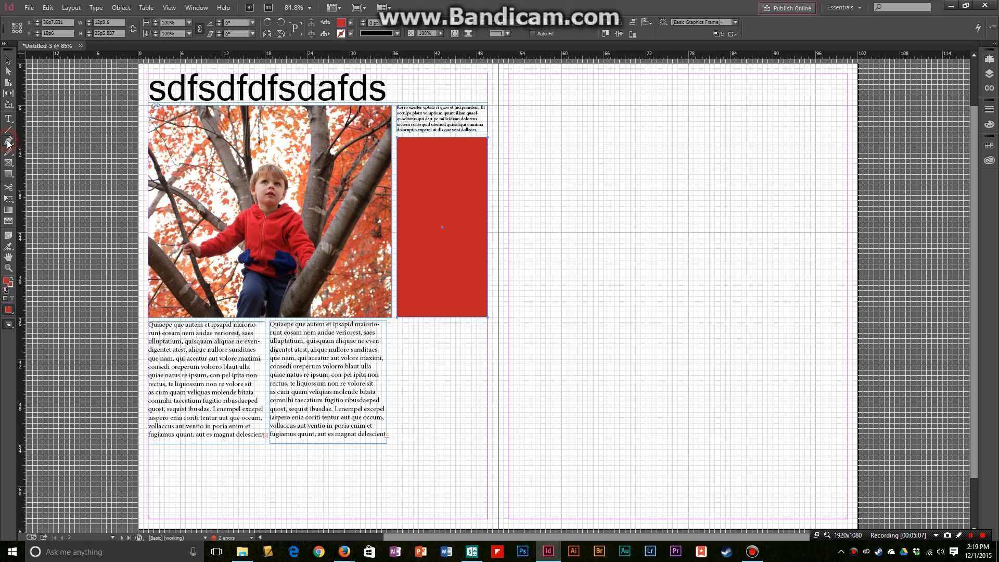
{"action": "left_click", "coordinate": [604, 232]}
{"action": "left_click", "coordinate": [733, 132]}
{"action": "left_click", "coordinate": [794, 357]}
{"action": "left_click", "coordinate": [603, 232]}
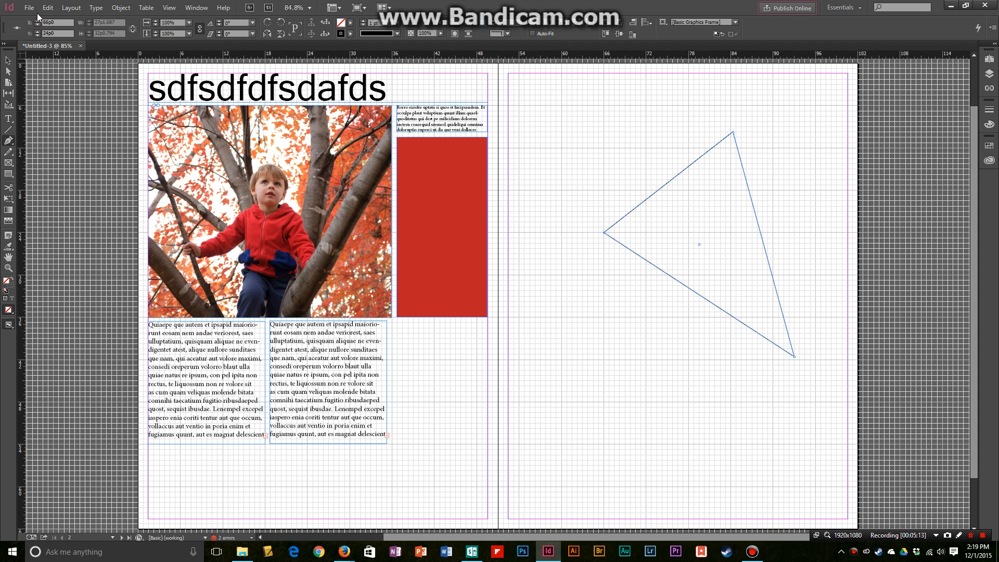
- Place the photo of the child with balloons inside the triangle on the right page
{"action": "left_click", "coordinate": [29, 8]}
{"action": "left_click", "coordinate": [54, 152]}
{"action": "left_click", "coordinate": [448, 218]}
{"action": "left_click", "coordinate": [738, 415]}
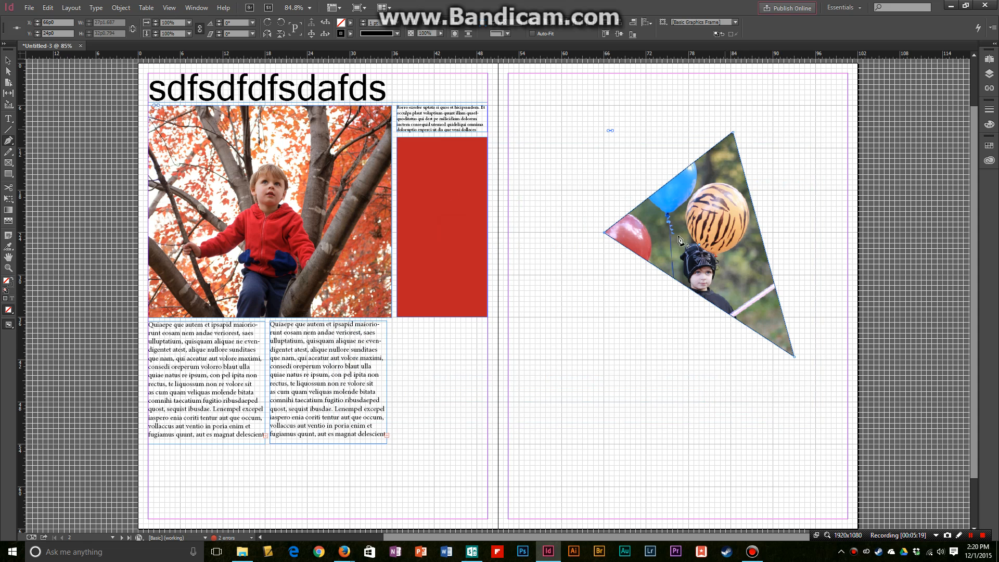
- Examine the yearbook spread and the angular-photo contents page examples from the desktop, and return to InDesign
{"action": "left_click", "coordinate": [541, 550]}
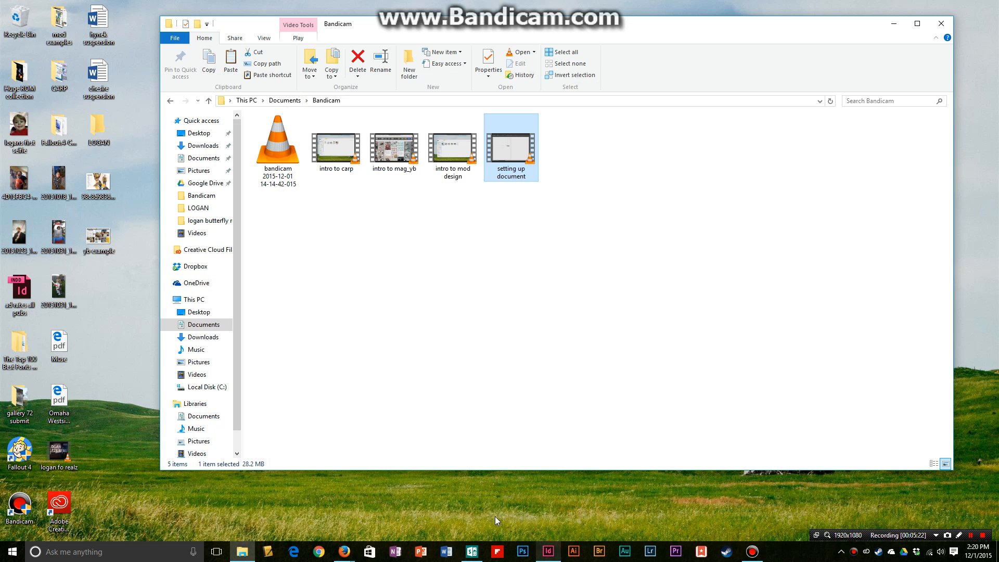
{"action": "double_click", "coordinate": [99, 231]}
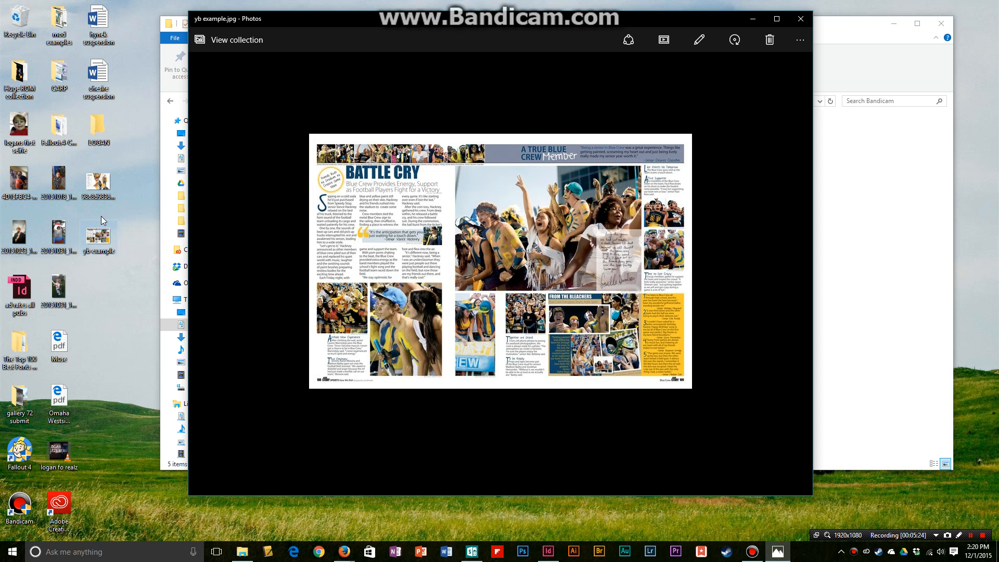
{"action": "double_click", "coordinate": [98, 187]}
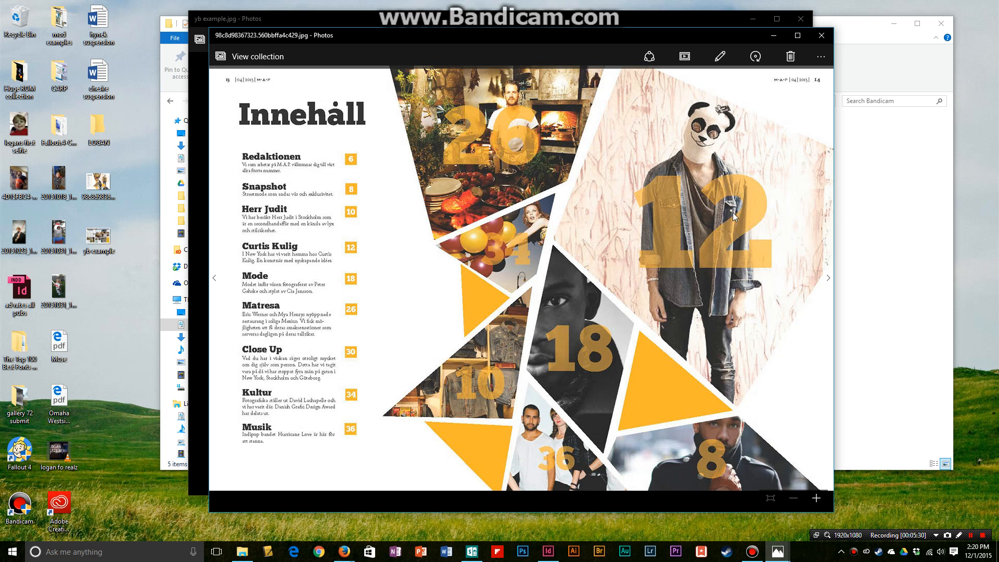
{"action": "left_click", "coordinate": [822, 37]}
{"action": "left_click", "coordinate": [801, 18]}
{"action": "left_click", "coordinate": [553, 555]}
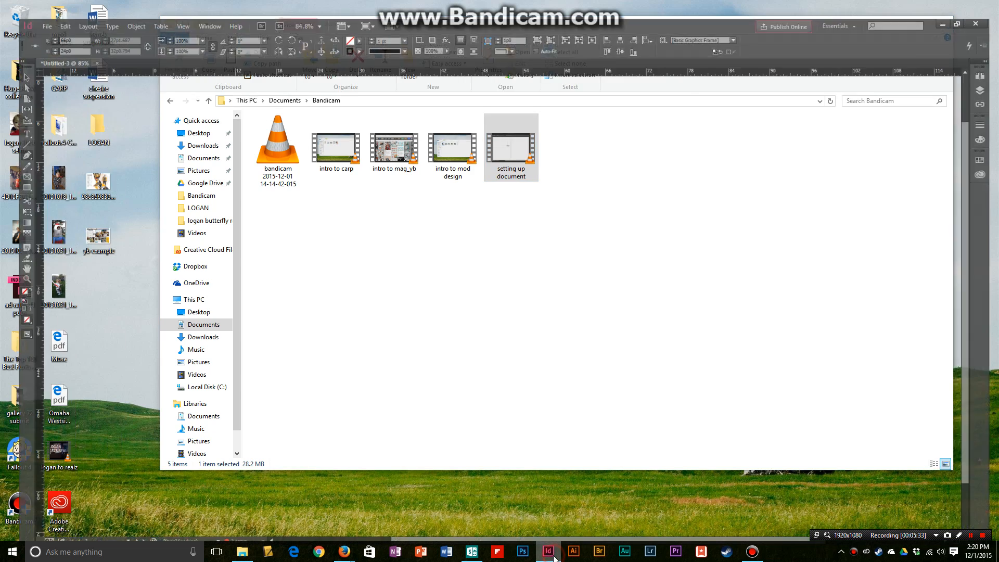
- Draw a text frame about 26p8 by 24p2 on the right page below the triangle and enter 12 in it at 233 pt
{"action": "left_click", "coordinate": [8, 120]}
{"action": "left_click_drag", "start_coordinate": [516, 309], "coordinate": [703, 478]}
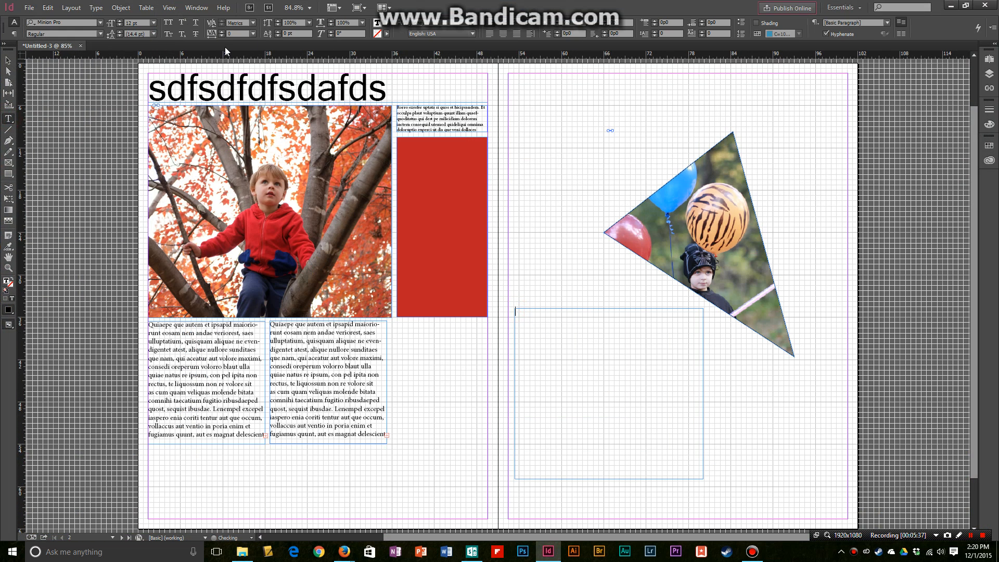
{"action": "double_click", "coordinate": [542, 317]}
{"action": "left_click", "coordinate": [138, 32]}
{"action": "left_click", "coordinate": [141, 23]}
{"action": "type", "text": "233"}
{"action": "key", "text": "Return"}
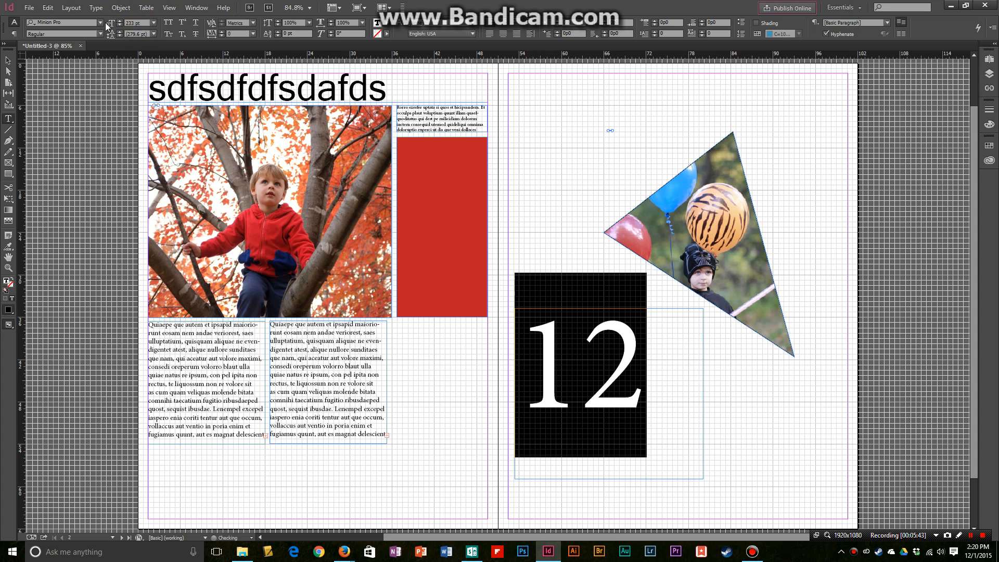
- Move the frame with the number 12 onto the left page's photo and lower its opacity to 66%
{"action": "left_click", "coordinate": [9, 57]}
{"action": "left_click_drag", "start_coordinate": [631, 388], "coordinate": [299, 242], "text": "alt"}
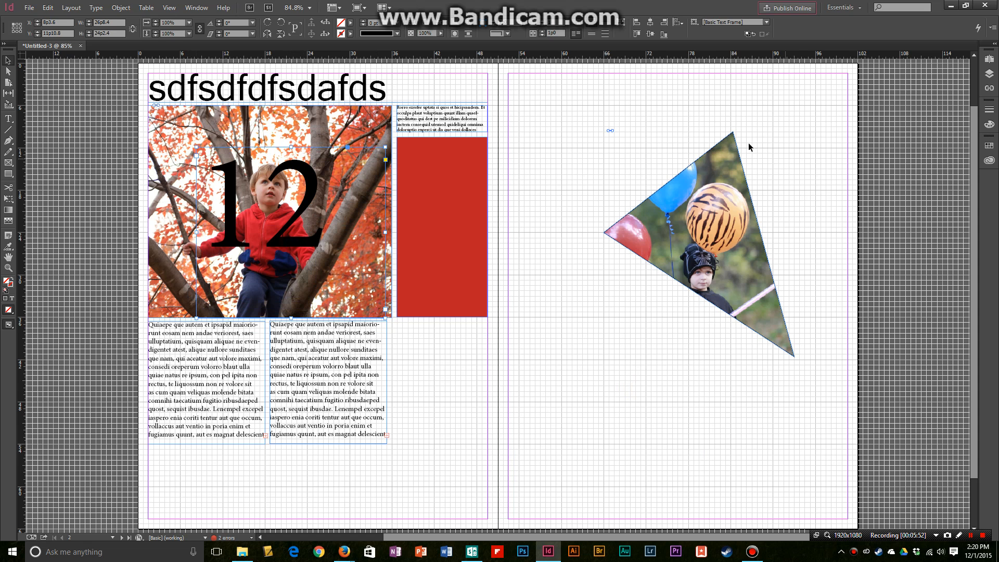
{"action": "left_click", "coordinate": [197, 7]}
{"action": "mouse_move", "coordinate": [224, 7]}
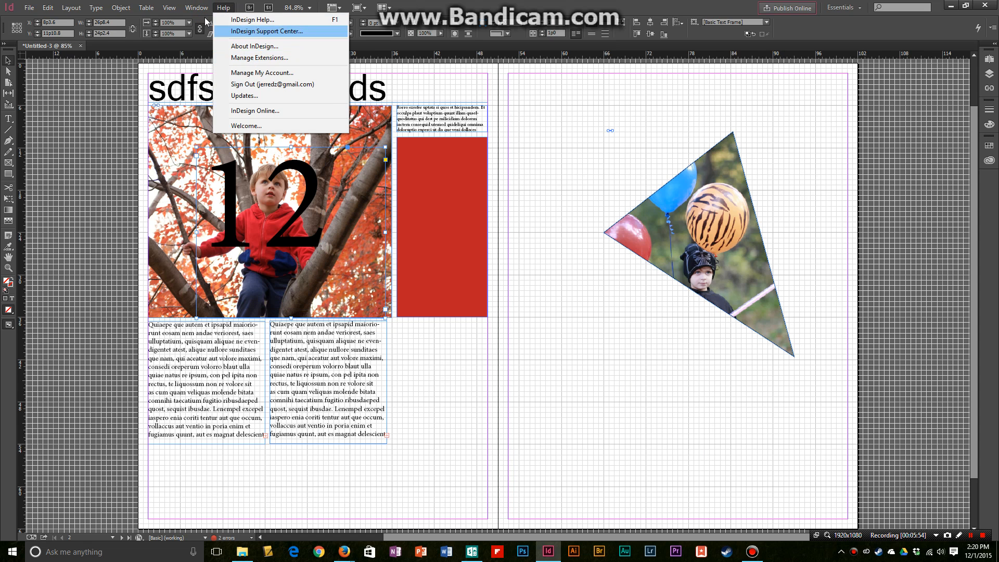
{"action": "left_click", "coordinate": [214, 110]}
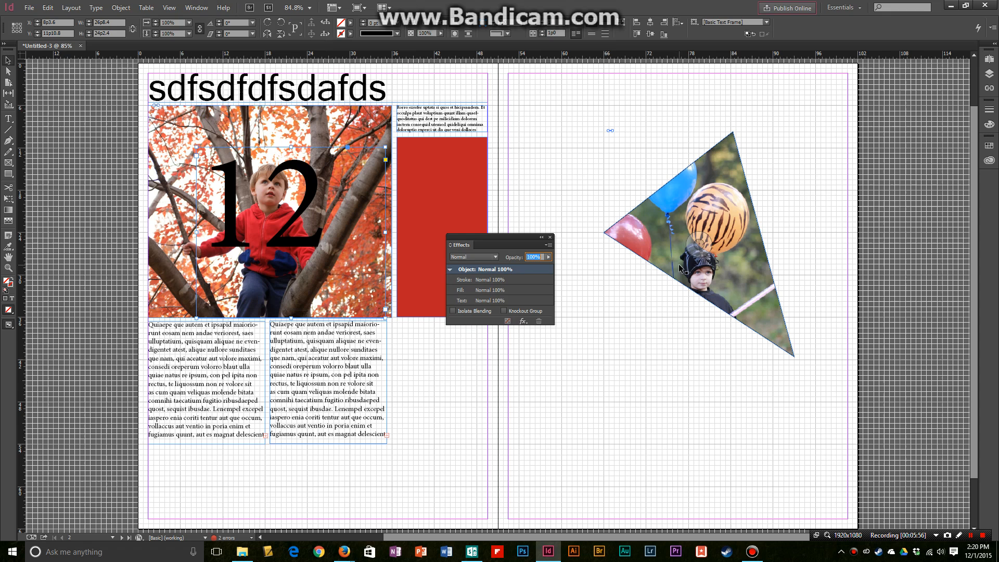
{"action": "left_click_drag", "start_coordinate": [548, 257], "coordinate": [531, 268]}
{"action": "left_click", "coordinate": [551, 239]}
- Colour the digit 2 green (#00f336) and move the number's frame over the triangular photo on the right page
{"action": "key", "text": "t"}
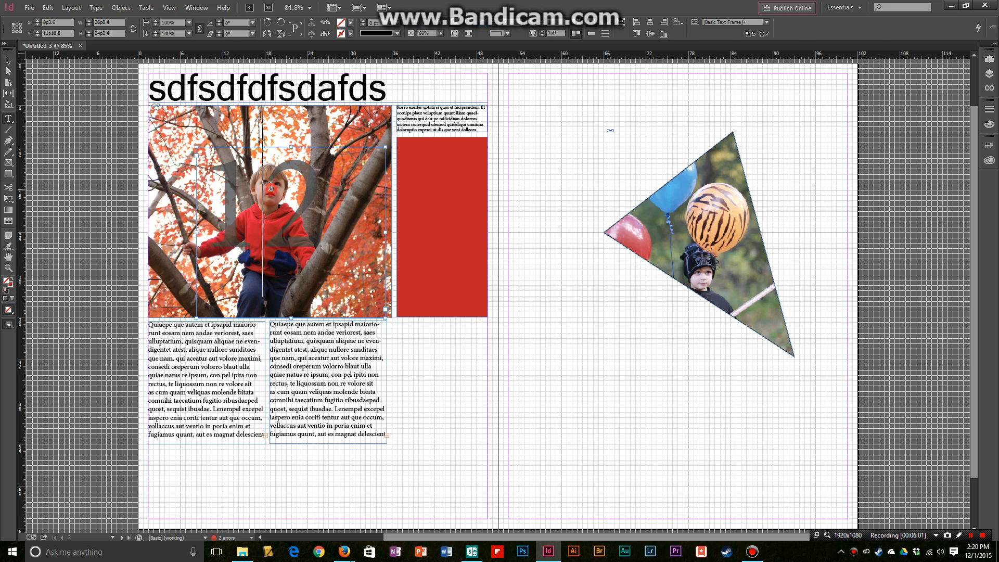
{"action": "left_click", "coordinate": [295, 190]}
{"action": "left_click_drag", "start_coordinate": [295, 190], "coordinate": [332, 209]}
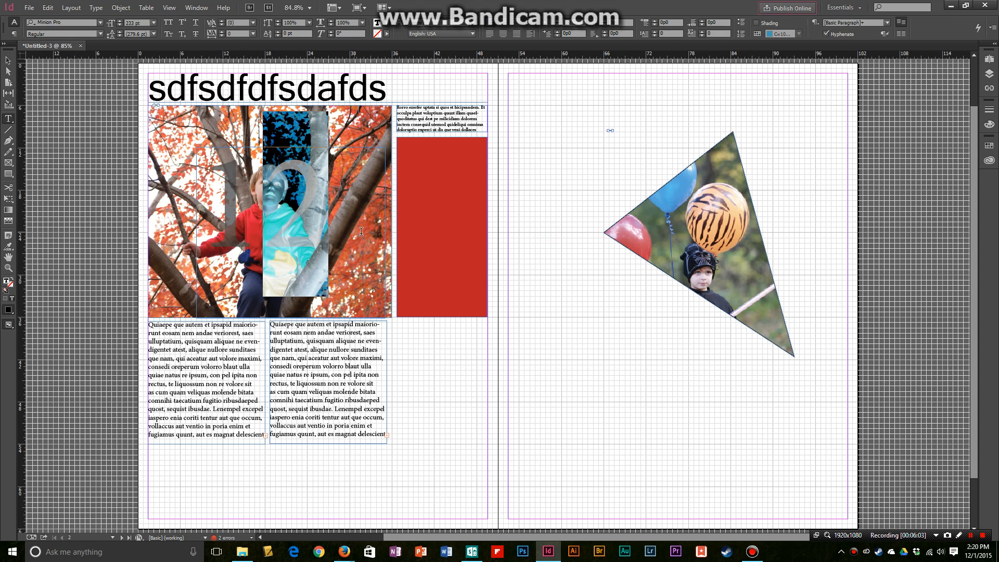
{"action": "double_click", "coordinate": [6, 282]}
{"action": "left_click", "coordinate": [396, 222]}
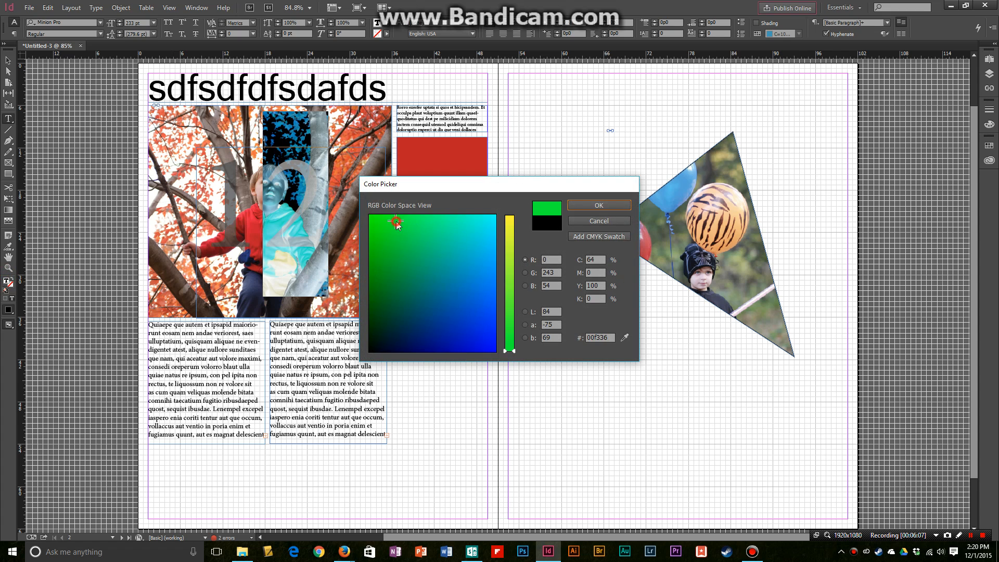
{"action": "left_click", "coordinate": [598, 207]}
{"action": "left_click", "coordinate": [511, 368]}
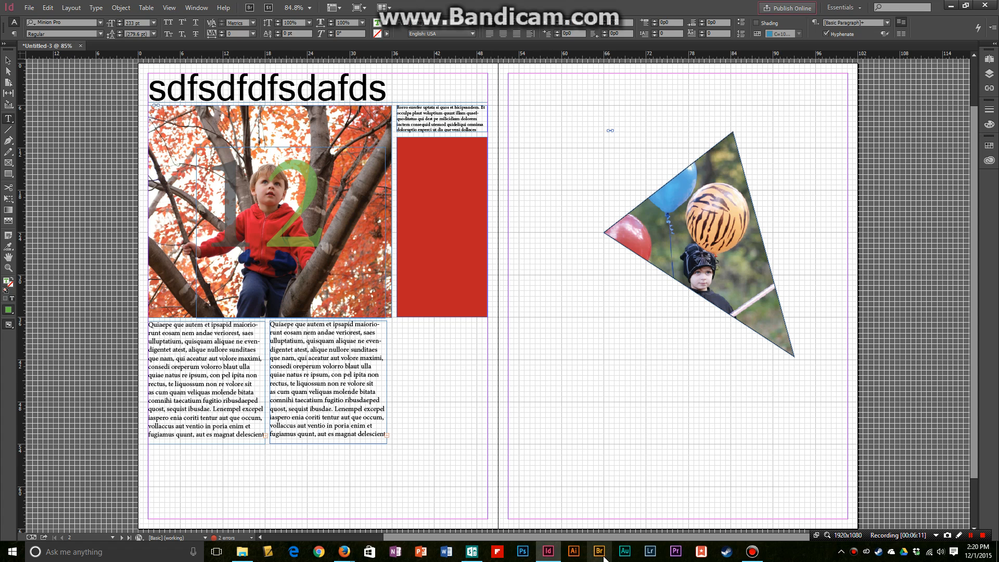
{"action": "key", "text": "Escape"}
{"action": "left_click_drag", "start_coordinate": [307, 224], "coordinate": [641, 289]}
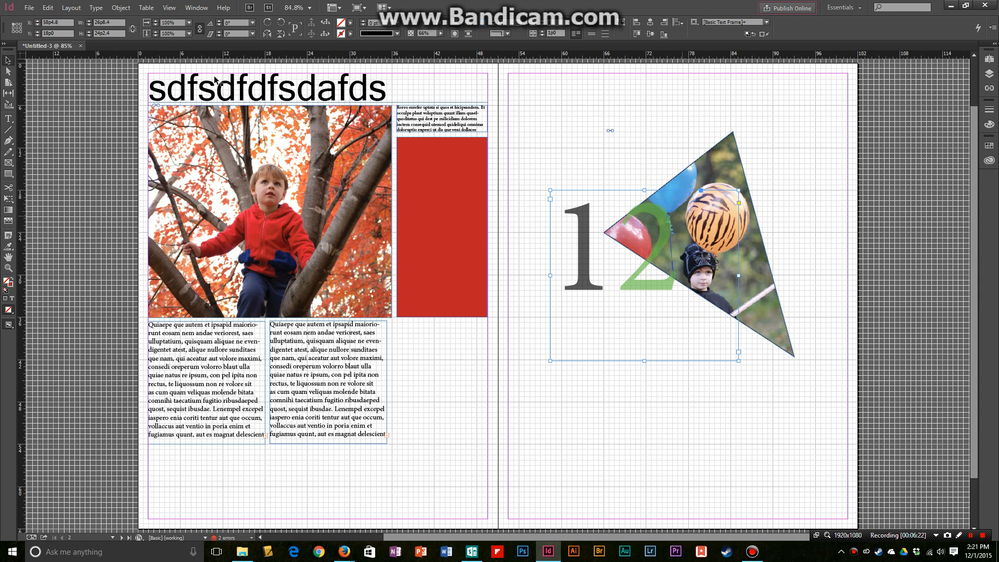
- Lower the red rectangle's opacity to 47%
{"action": "left_click", "coordinate": [447, 243]}
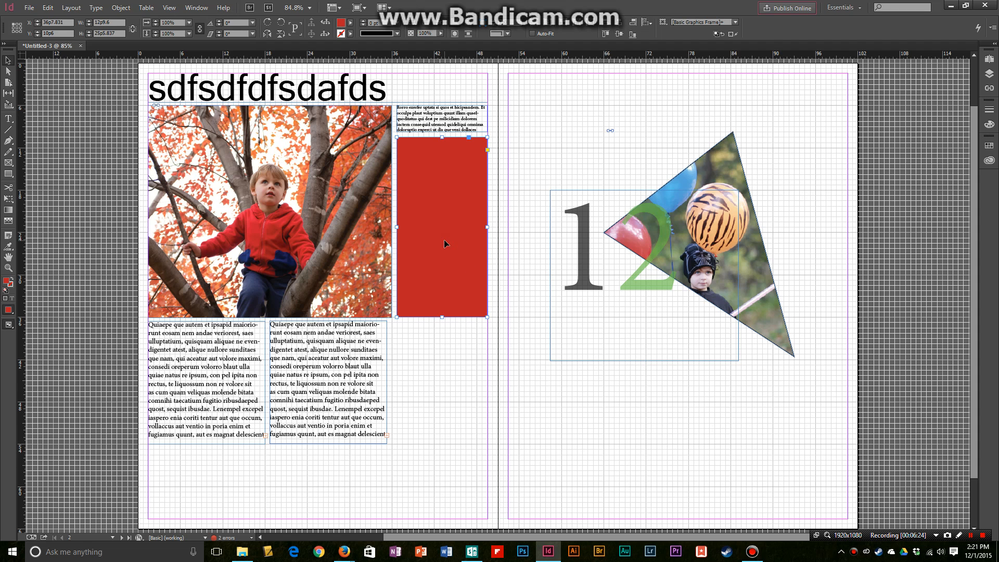
{"action": "left_click", "coordinate": [196, 8]}
{"action": "left_click", "coordinate": [231, 115]}
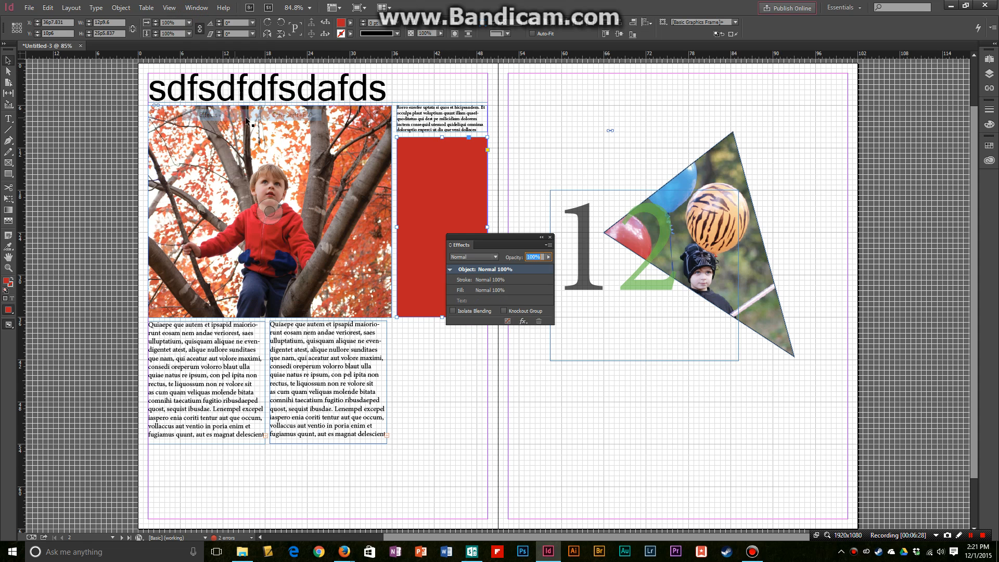
{"action": "left_click", "coordinate": [549, 257]}
{"action": "left_click_drag", "start_coordinate": [544, 266], "coordinate": [520, 264]}
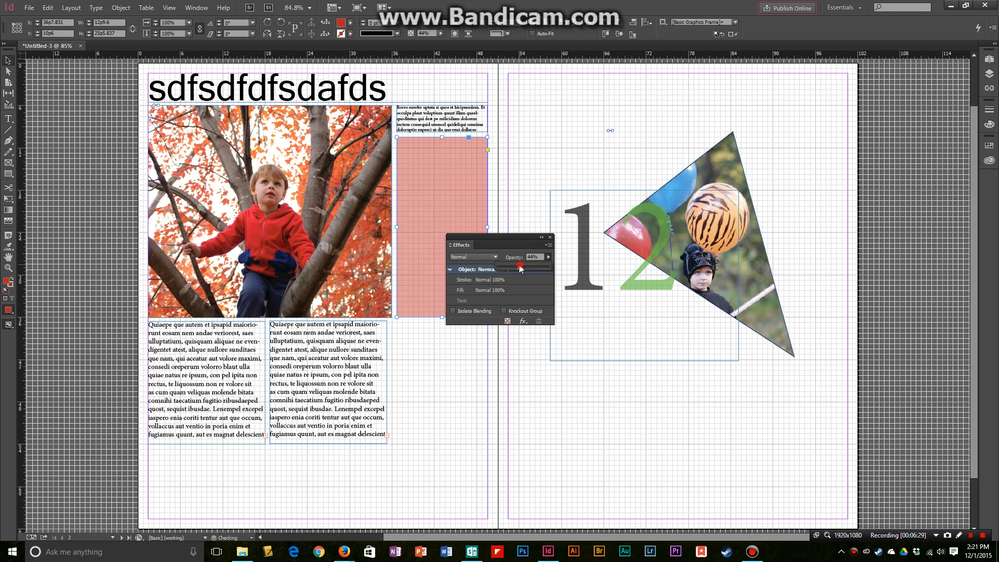
{"action": "mouse_move", "coordinate": [442, 201]}
{"action": "left_mouse_down"}
{"action": "mouse_move", "coordinate": [396, 197]}
{"action": "mouse_move", "coordinate": [393, 338]}
{"action": "mouse_move", "coordinate": [430, 213]}
{"action": "mouse_move", "coordinate": [408, 196]}
{"action": "mouse_move", "coordinate": [435, 186]}
{"action": "mouse_move", "coordinate": [441, 204]}
{"action": "left_mouse_up"}
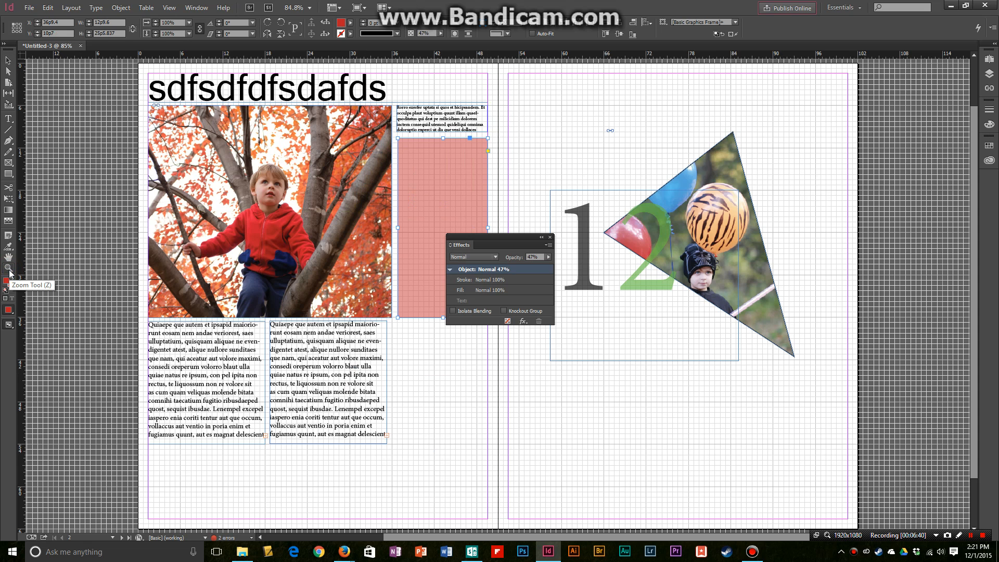
{"action": "left_click_drag", "start_coordinate": [143, 70], "coordinate": [406, 337]}
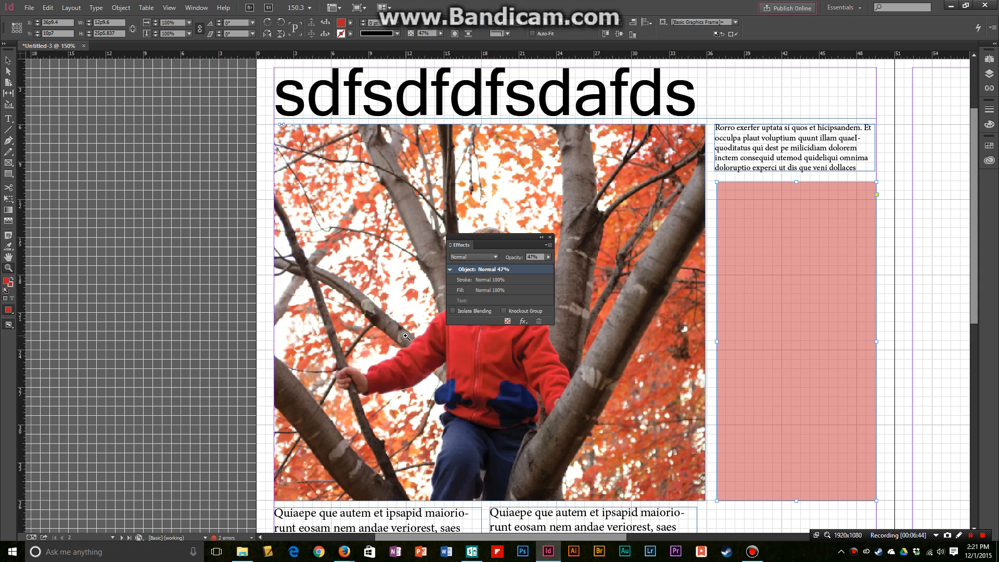
{"action": "left_click", "coordinate": [373, 140]}
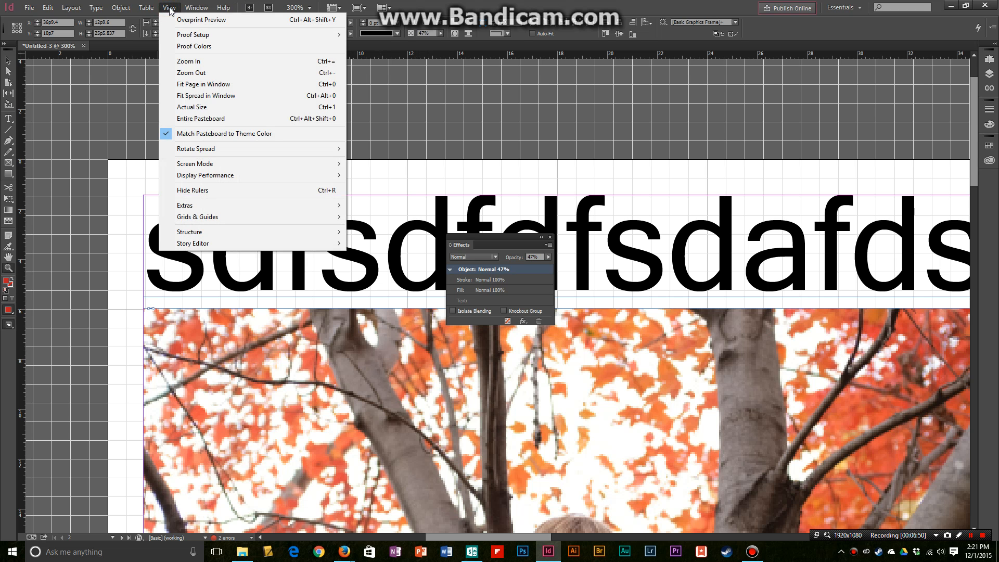
{"action": "left_click", "coordinate": [215, 95]}
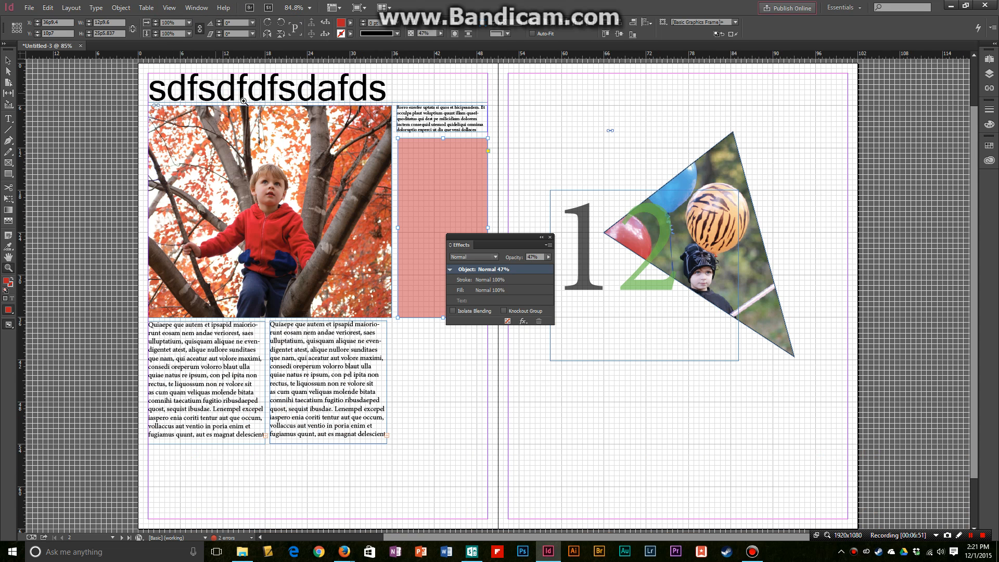
- Close the Effects settings and draw a line about 43p11 long below the triangle, rising gently from left to right
{"action": "left_click", "coordinate": [549, 238]}
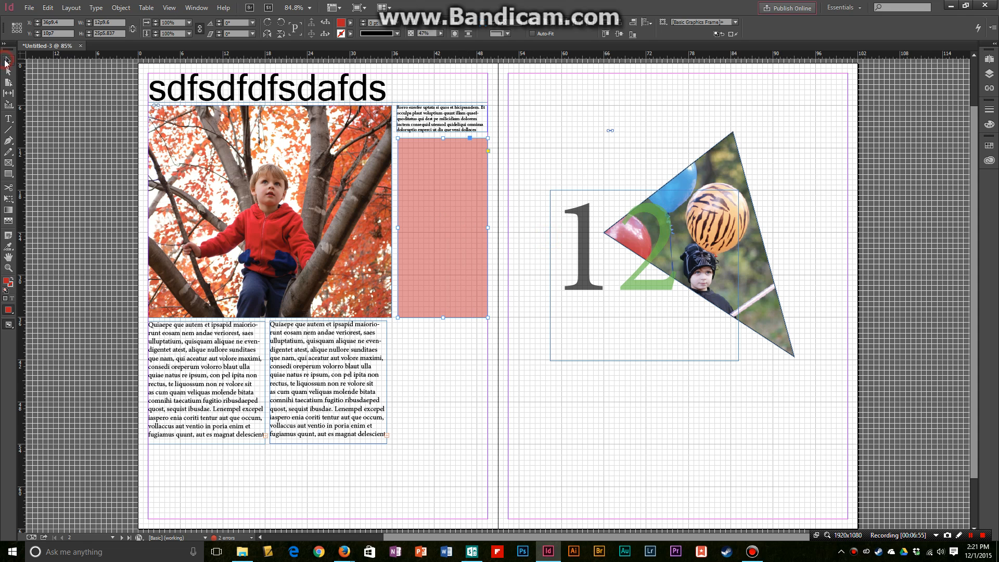
{"action": "left_click", "coordinate": [8, 130]}
{"action": "left_click_drag", "start_coordinate": [538, 405], "coordinate": [844, 358]}
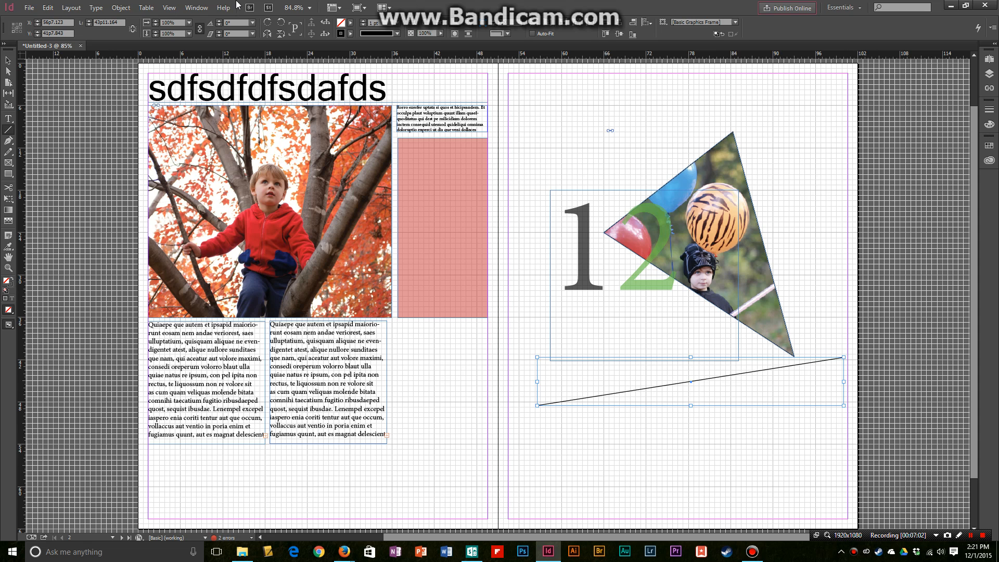
- Set the line's stroke weight to 8 pt and its type to Thin - Thick - Thin
{"action": "left_click", "coordinate": [196, 7]}
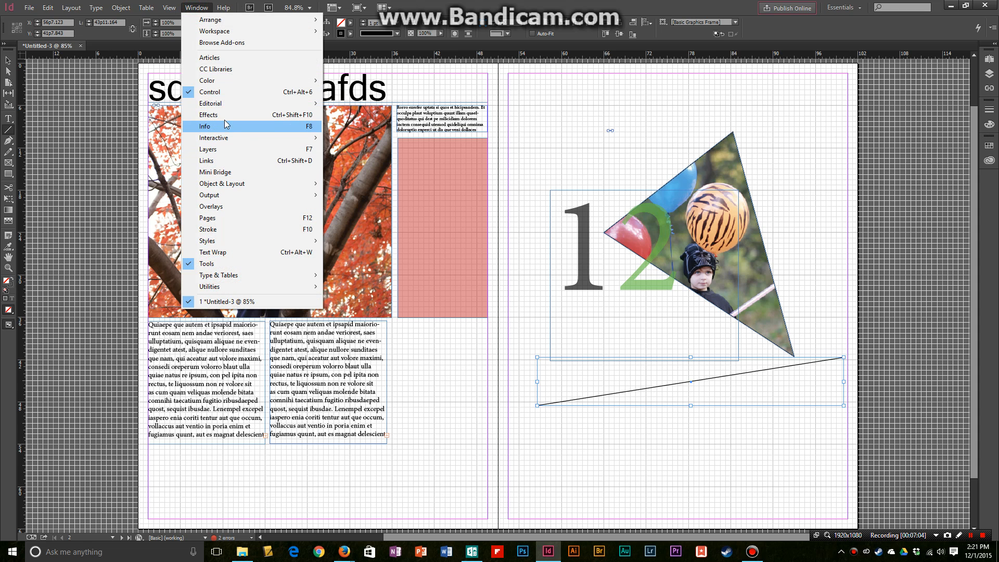
{"action": "left_click", "coordinate": [218, 228]}
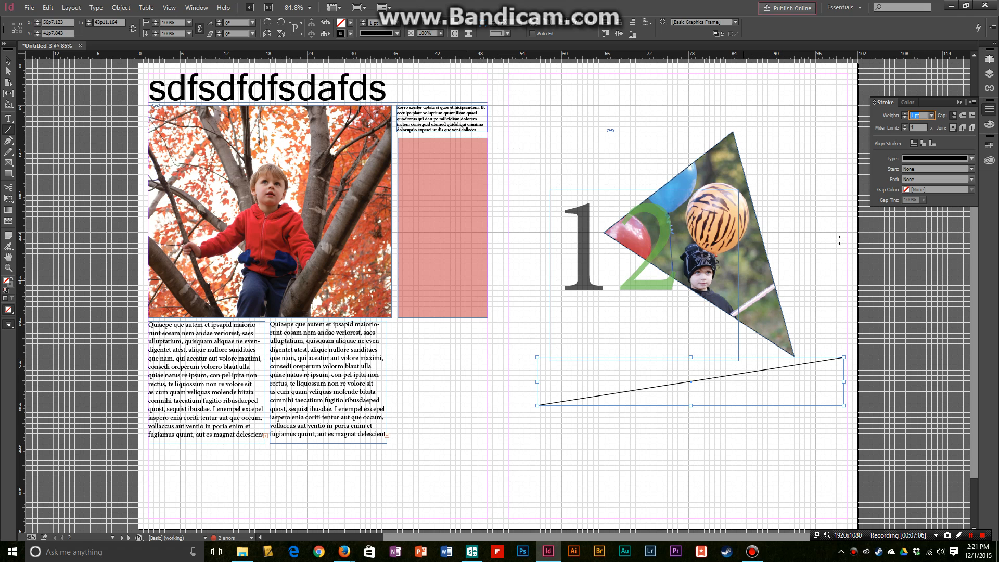
{"action": "left_click", "coordinate": [931, 117]}
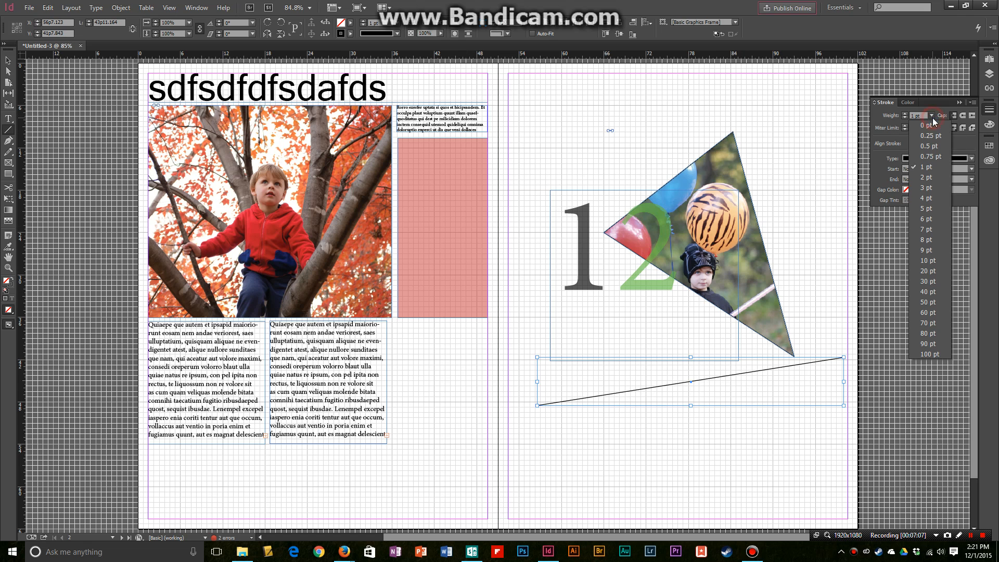
{"action": "left_click", "coordinate": [922, 247]}
{"action": "left_click", "coordinate": [947, 160]}
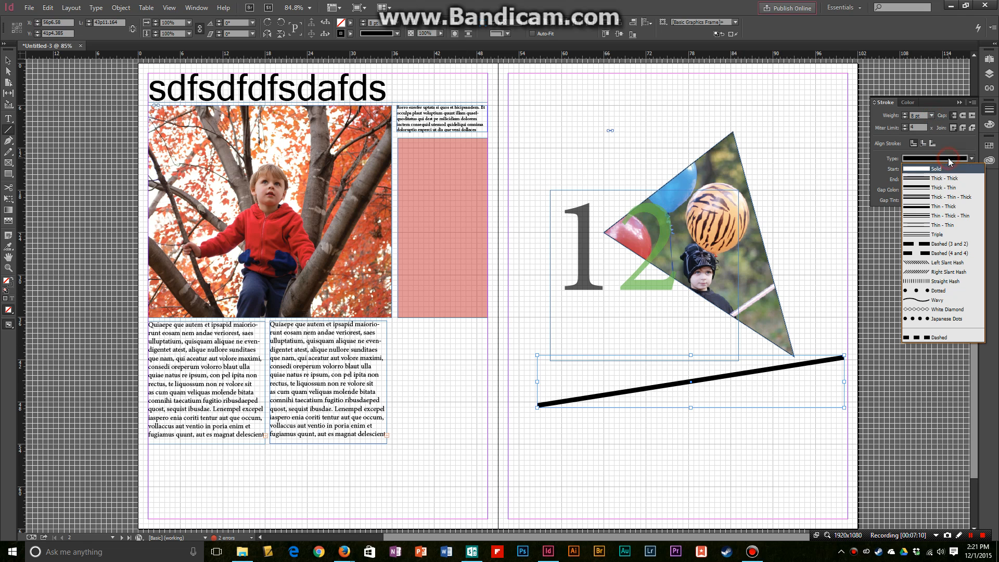
{"action": "left_click", "coordinate": [937, 214]}
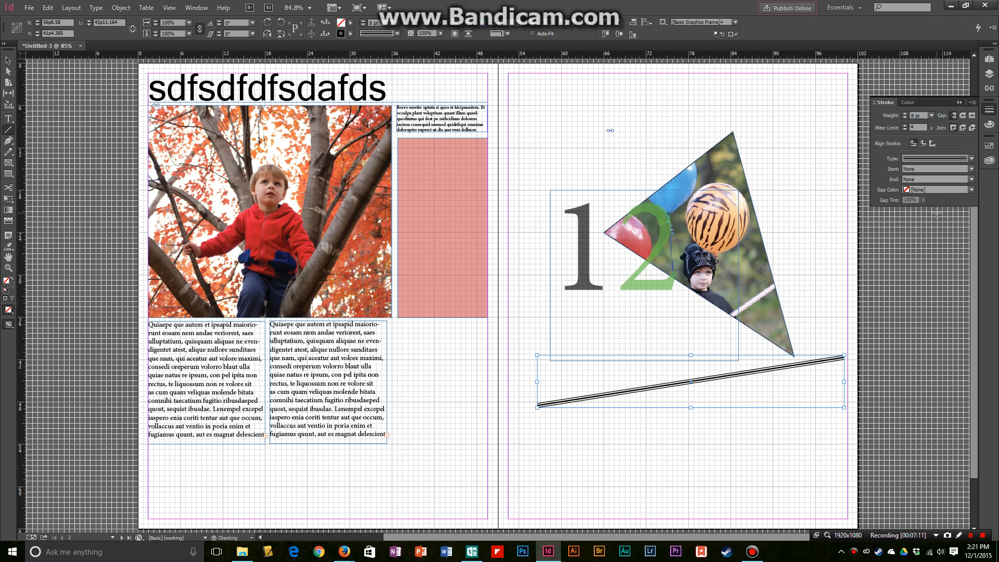
- Give the line a SquareSolid start and a TriangleWide arrowhead at its end
{"action": "left_click", "coordinate": [945, 169]}
{"action": "left_click", "coordinate": [942, 201]}
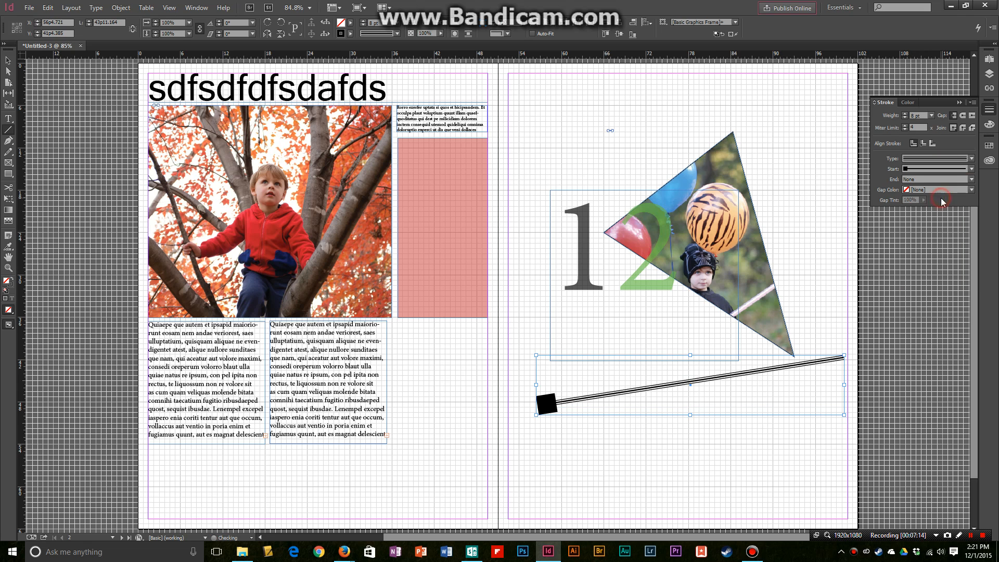
{"action": "left_click", "coordinate": [930, 179]}
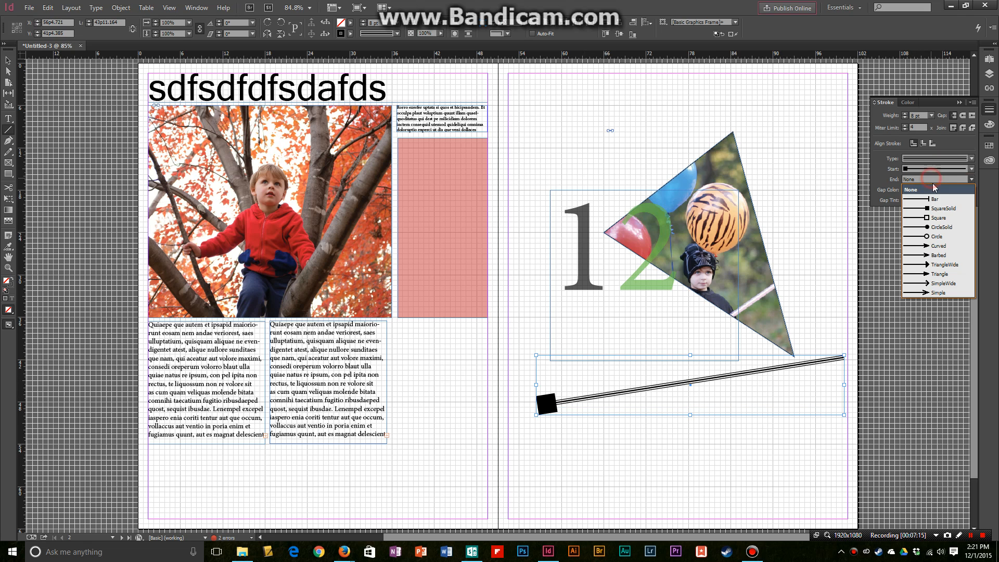
{"action": "left_click", "coordinate": [937, 267]}
- Shorten the arrow to about 23p6 and move it across the spine, below the red rectangle
{"action": "key", "text": "v"}
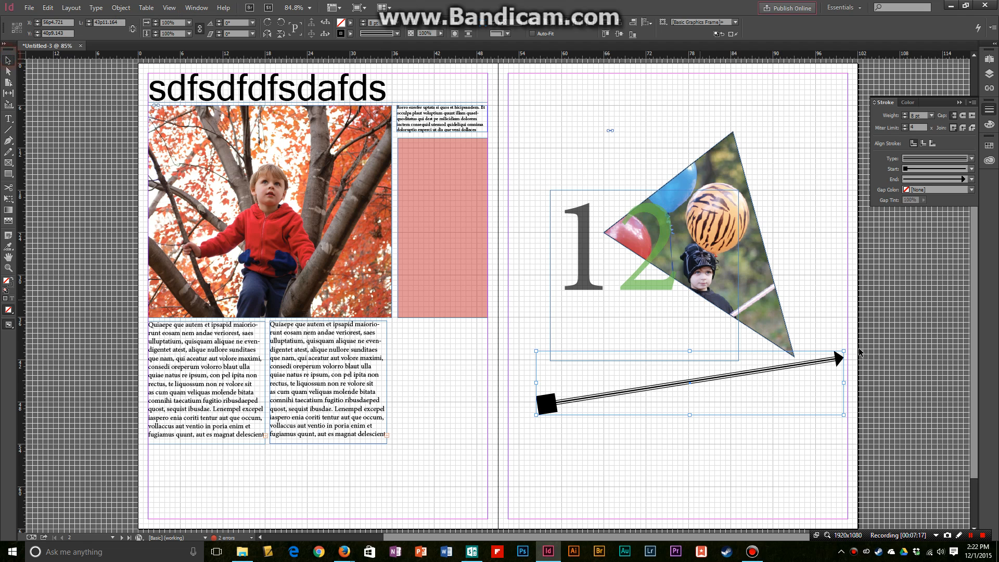
{"action": "left_click_drag", "start_coordinate": [843, 384], "coordinate": [695, 384]}
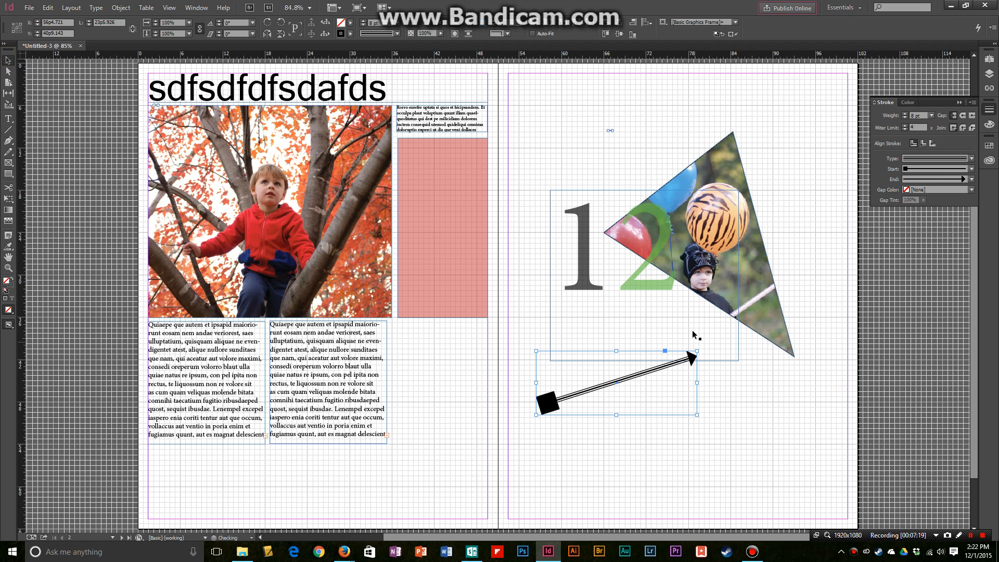
{"action": "left_click", "coordinate": [701, 346]}
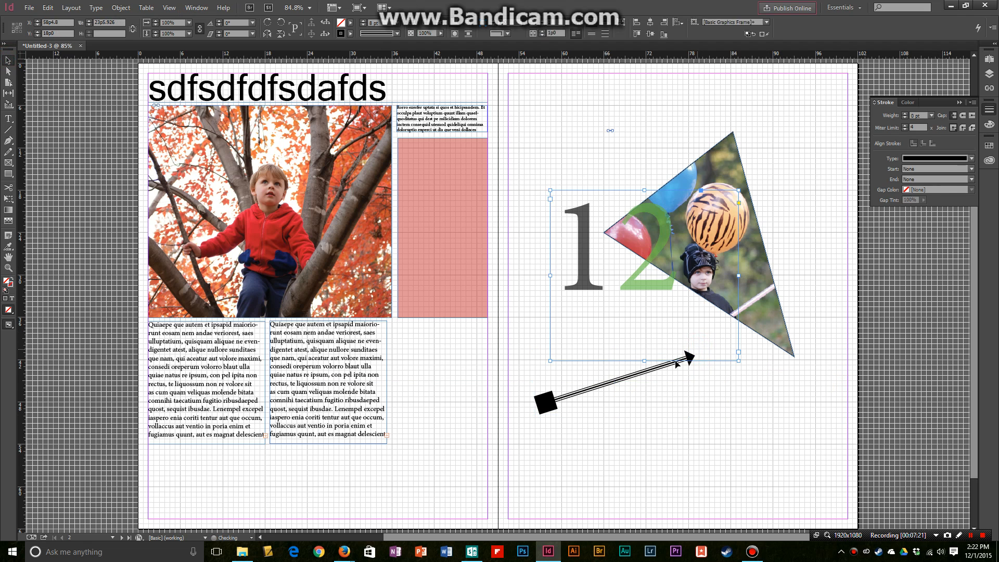
{"action": "left_click", "coordinate": [643, 373]}
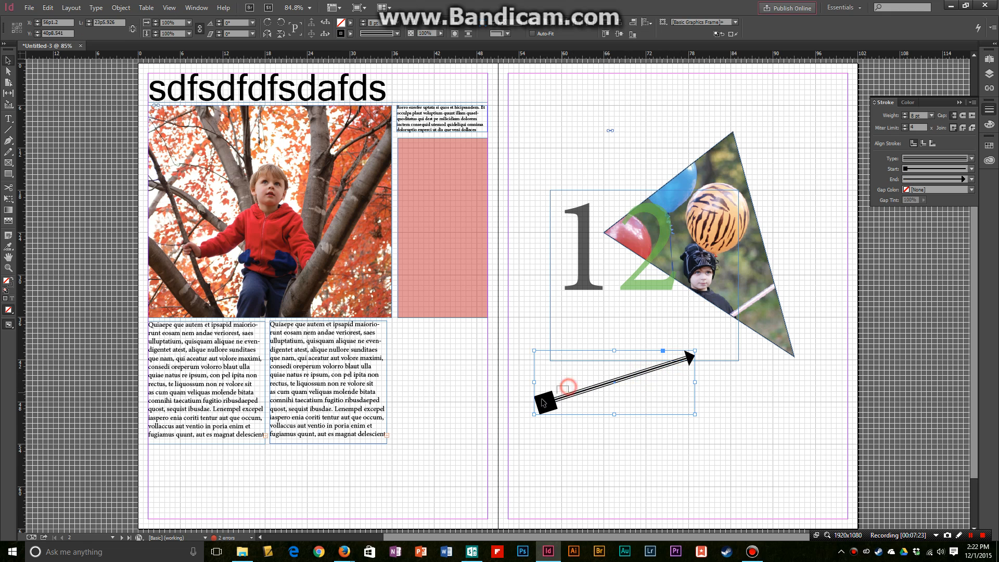
{"action": "left_click_drag", "start_coordinate": [549, 402], "coordinate": [432, 420]}
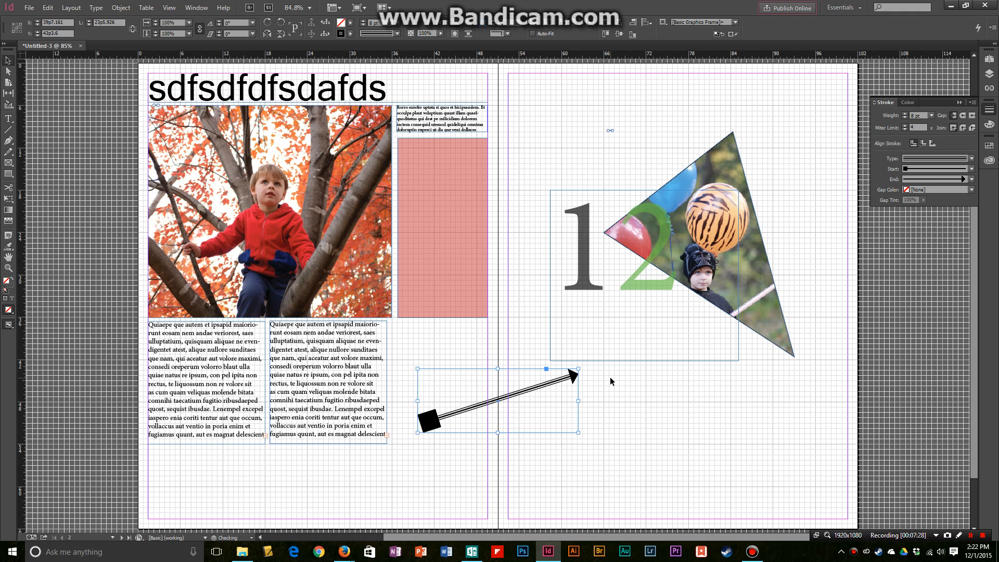